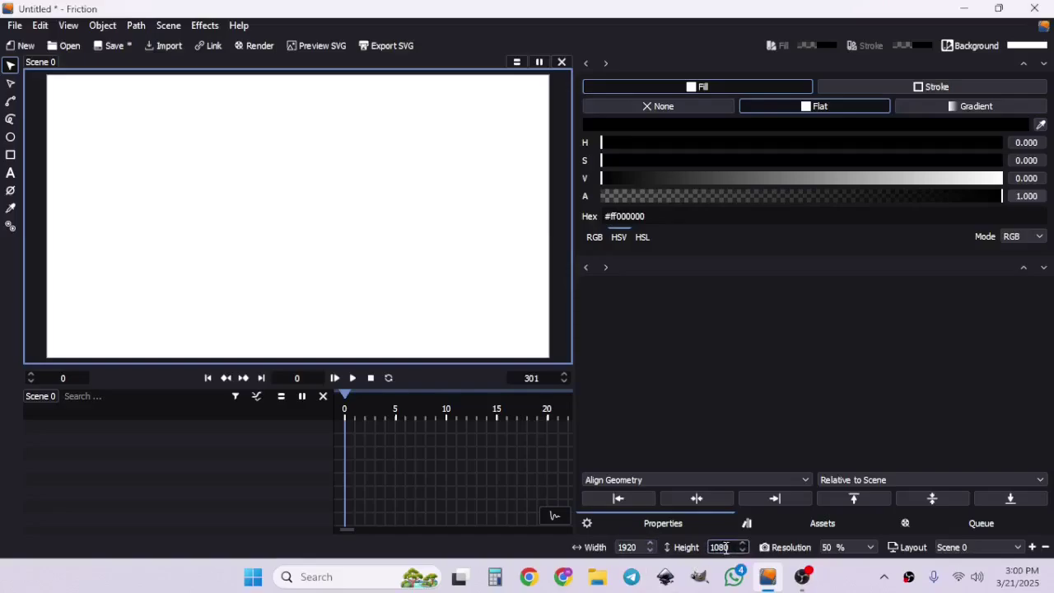
Step: Add a text object reading "Text Animation" with near-black fill #ff121212 and the Noto Sans Bold font
click(10, 173)
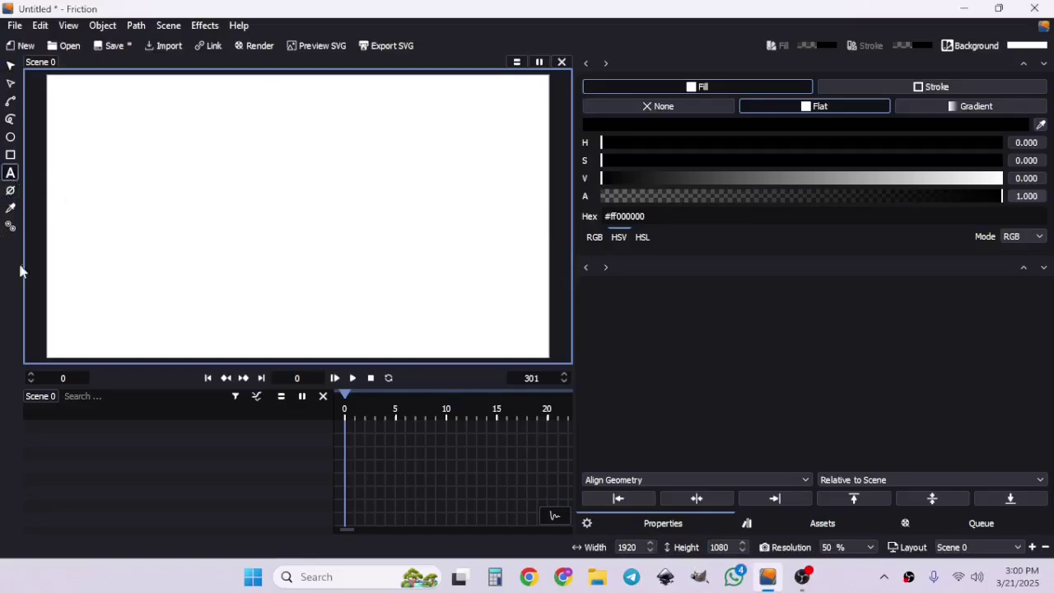
click(129, 212)
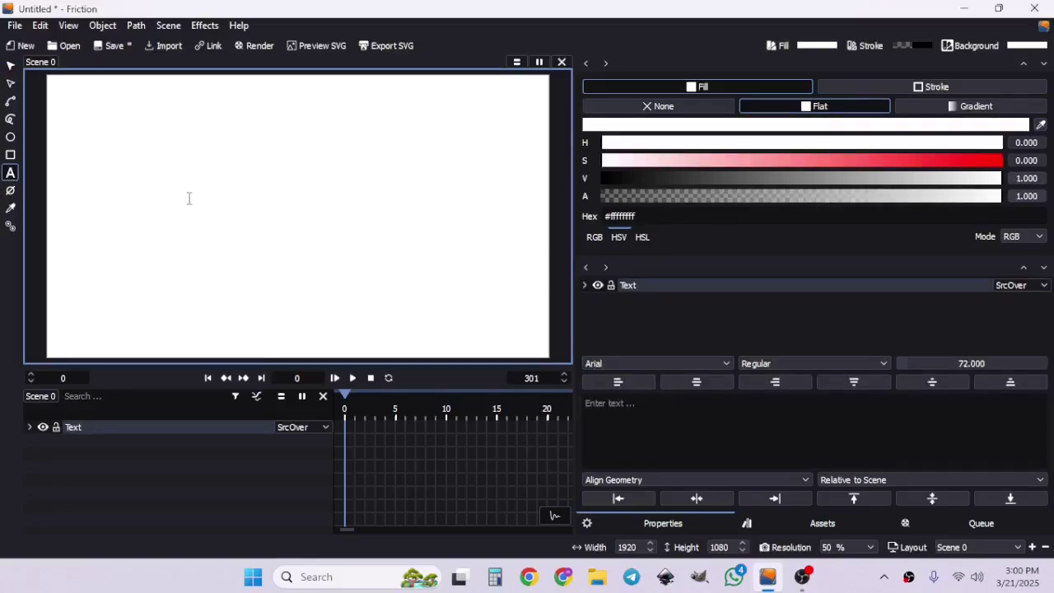
drag(724, 178, 629, 188)
click(636, 403)
text(Text Animation)
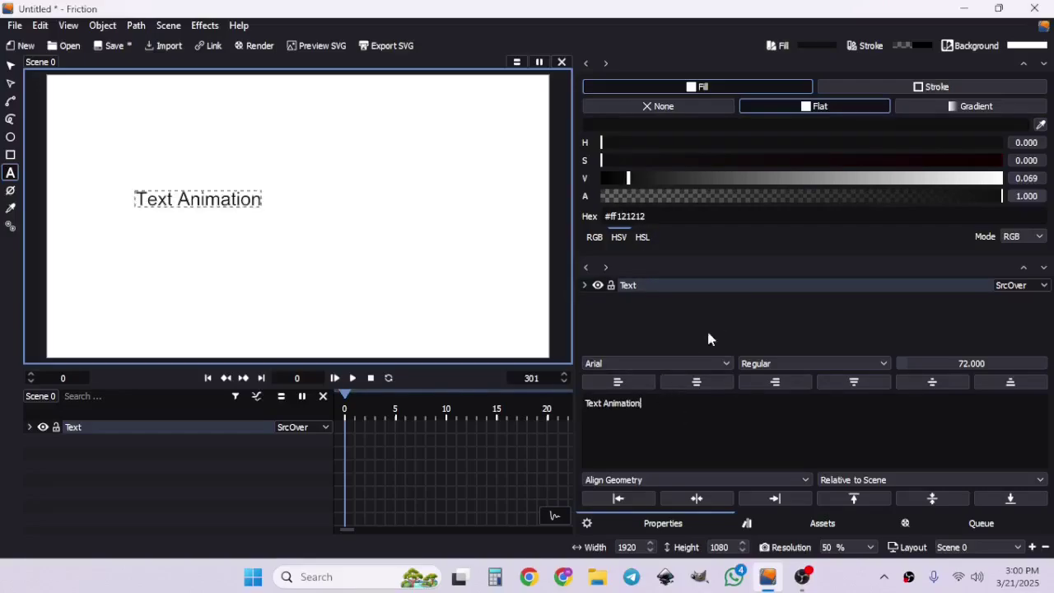
click(687, 366)
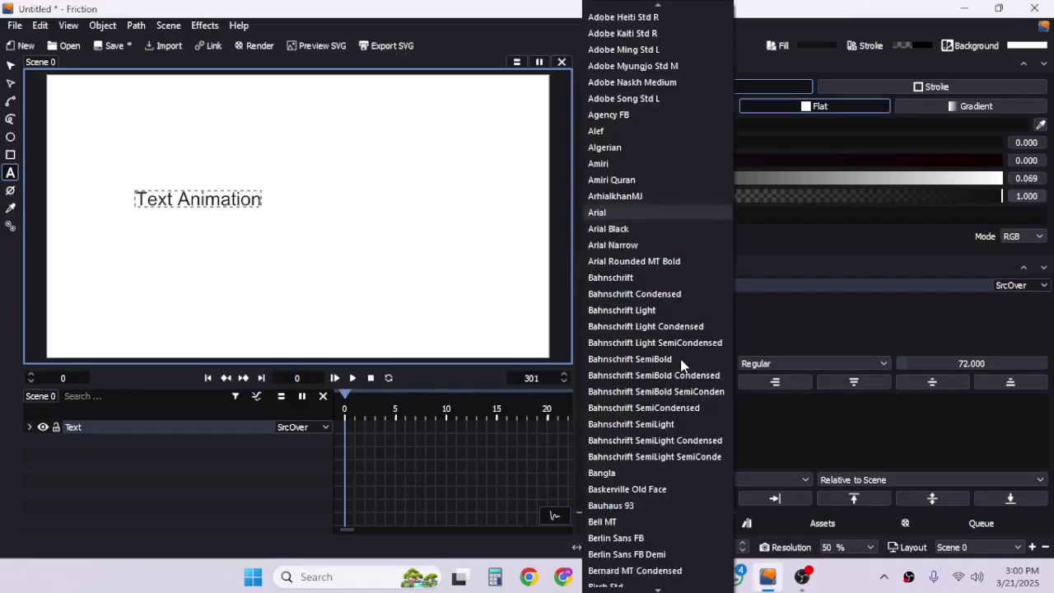
click(680, 360)
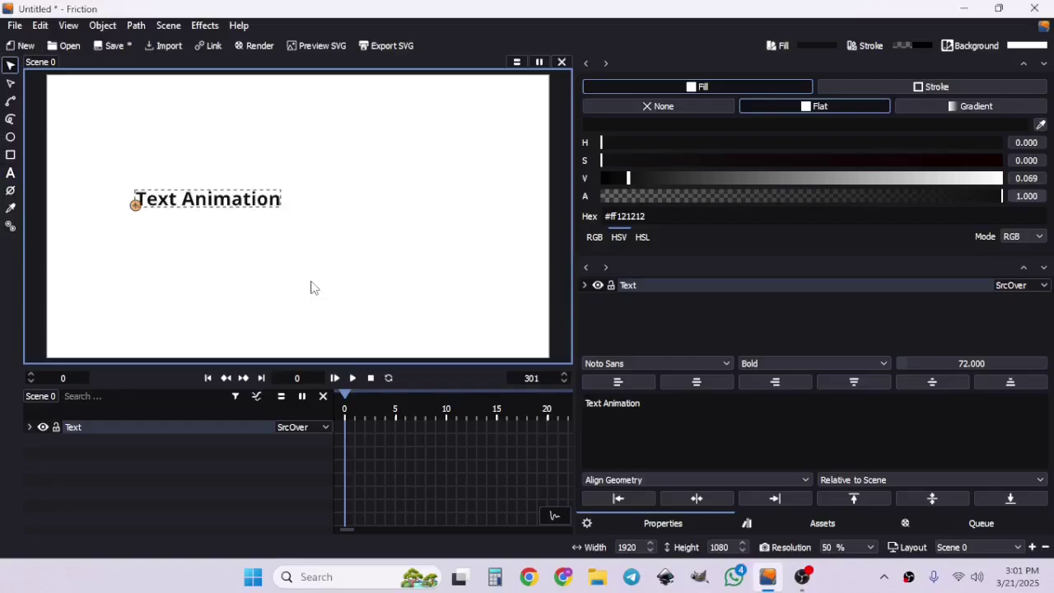
Step: Center the text horizontally and vertically relative to the scene and center its pivot
click(696, 499)
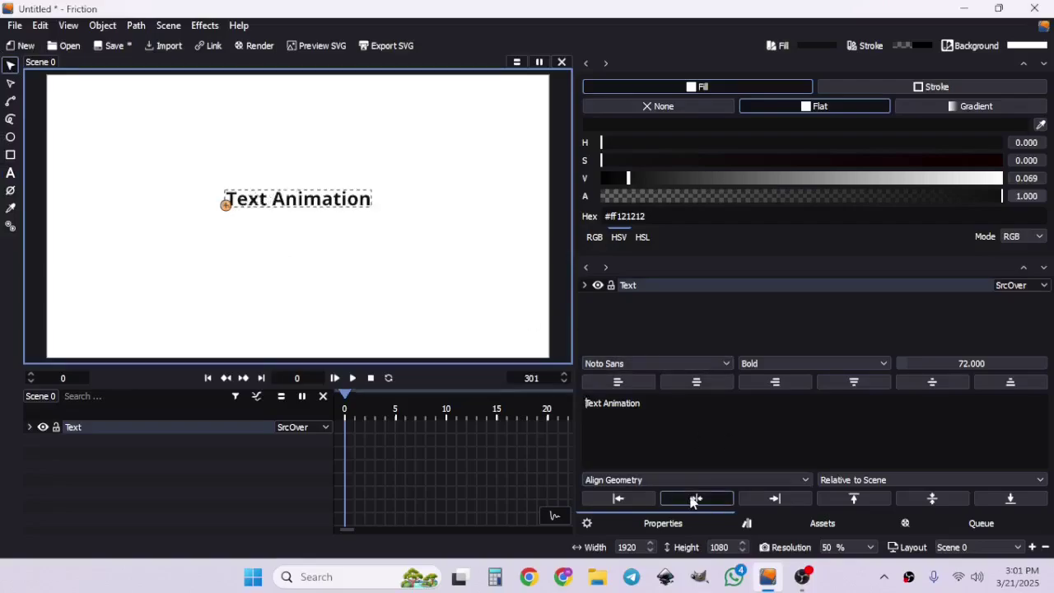
click(920, 504)
right_click(301, 221)
click(329, 245)
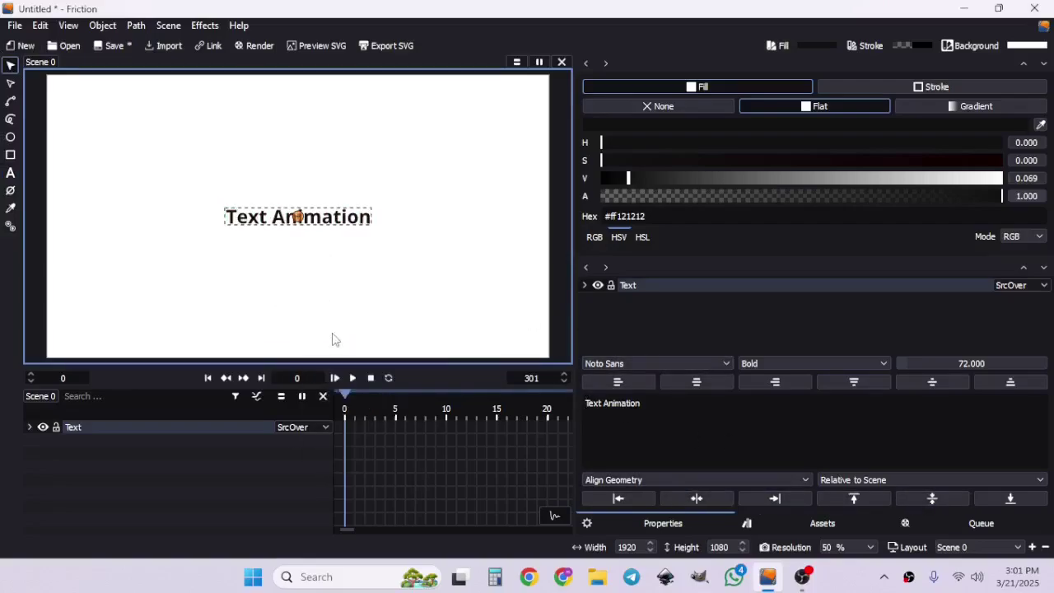
Step: Widen the canvas area and examine the text object's fill and spacing properties, trying out the letter spacing
drag(576, 354, 680, 365)
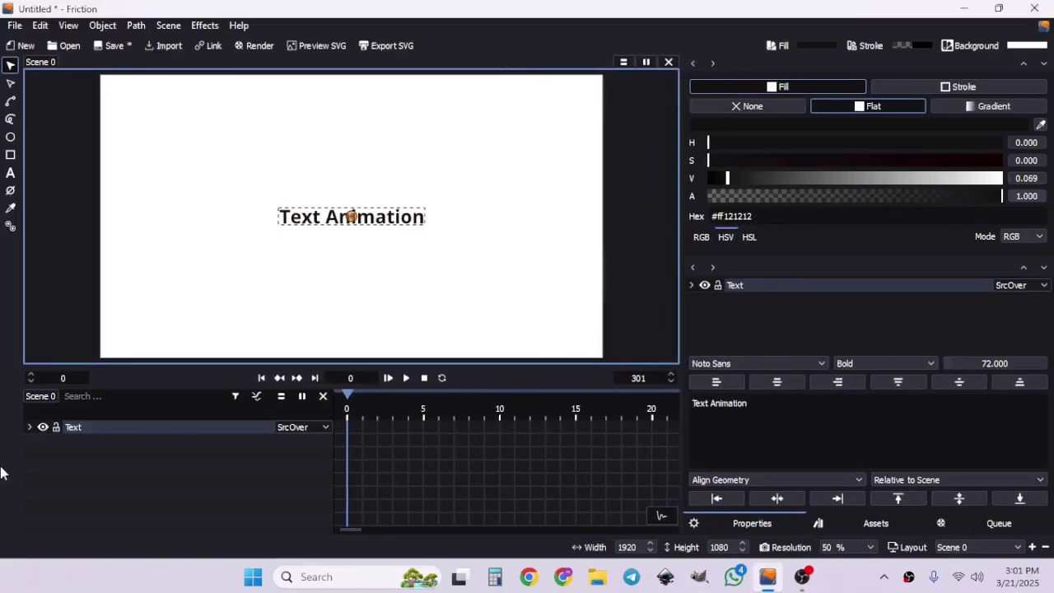
click(29, 427)
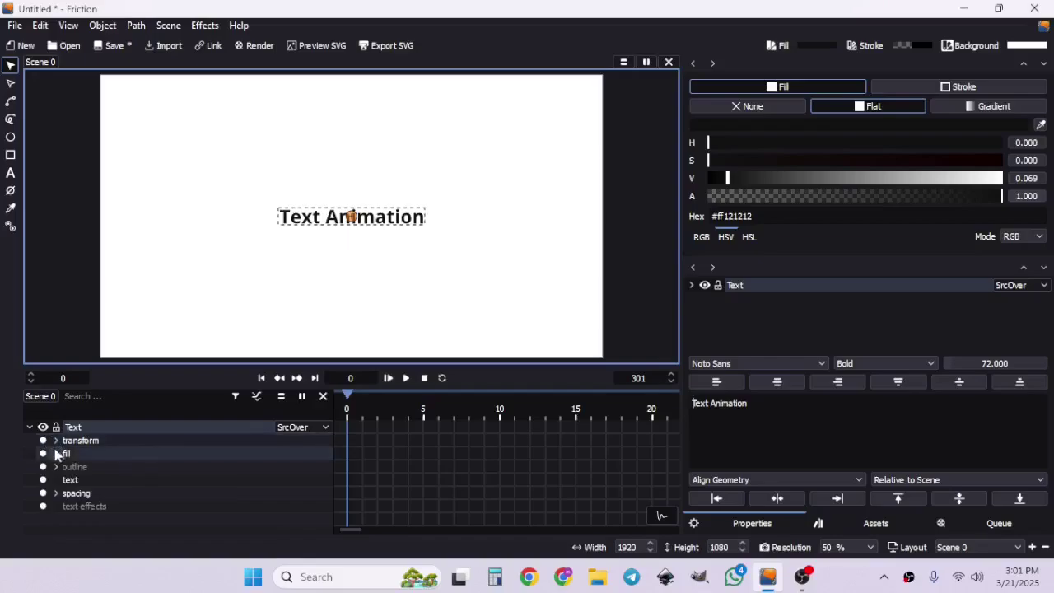
scroll(351, 239, up, 4)
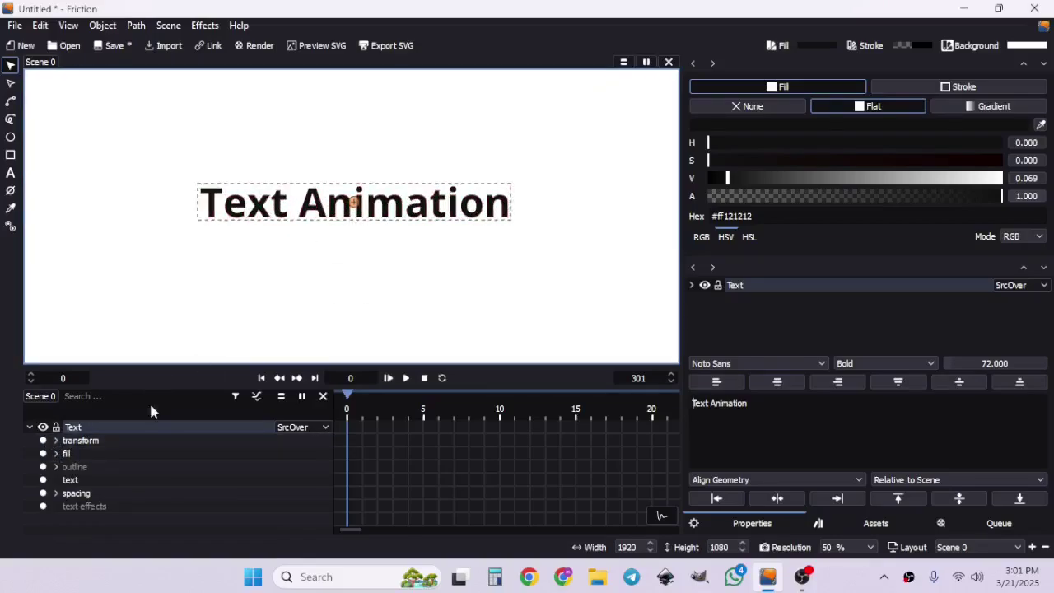
click(56, 454)
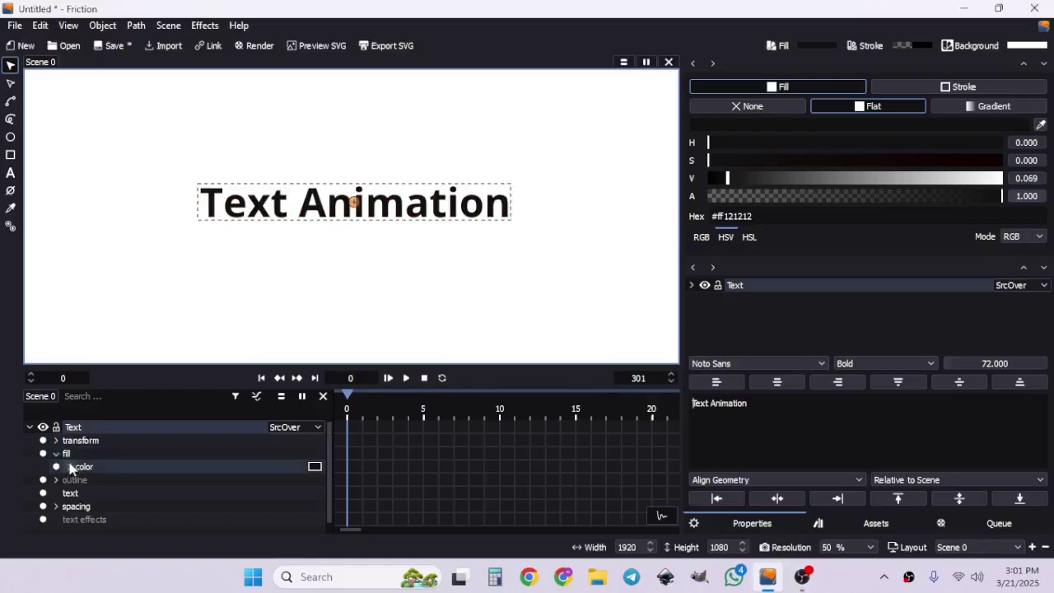
click(70, 467)
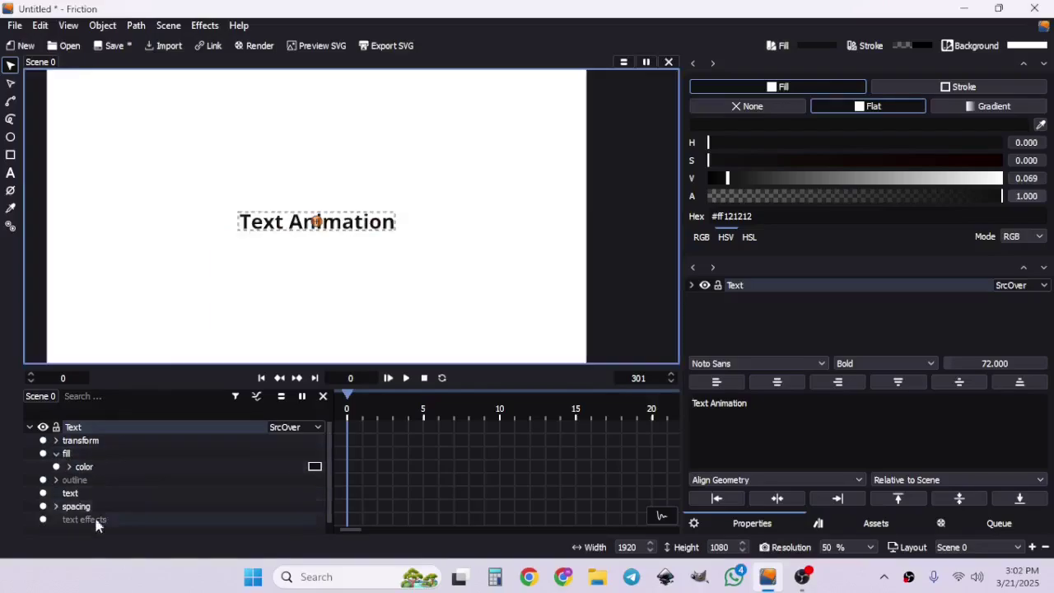
click(56, 507)
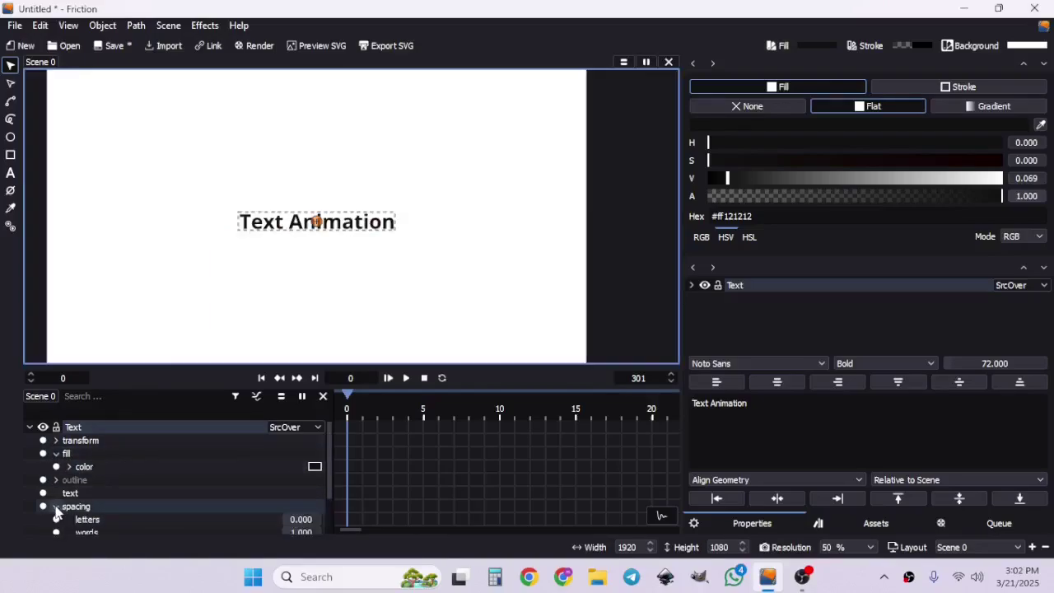
scroll(171, 508, down, 1)
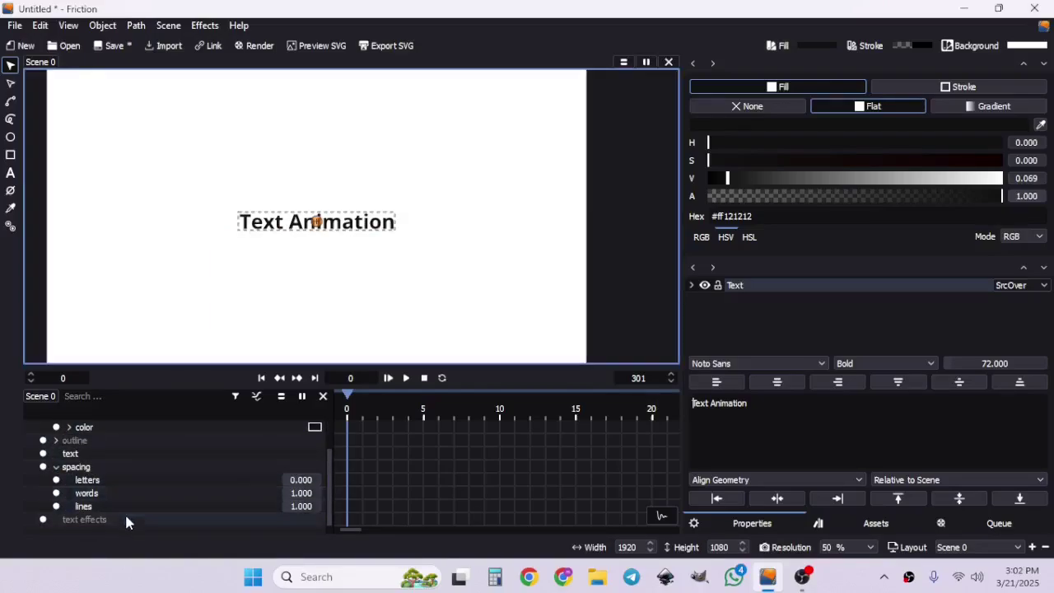
drag(304, 480, 320, 480)
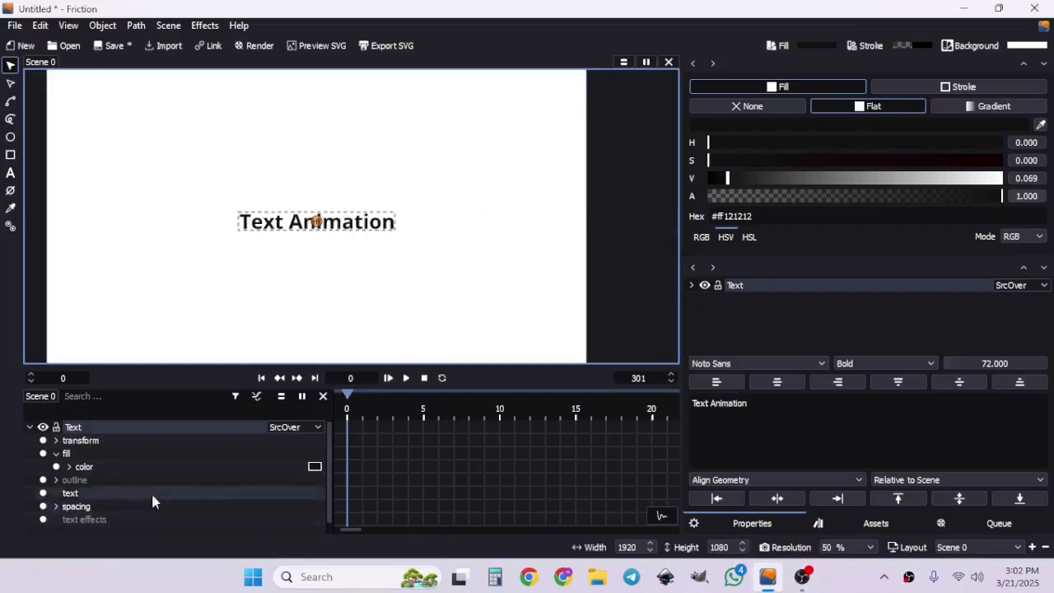
Step: Add a text effect to the text object and expand its diminish settings
right_click(105, 511)
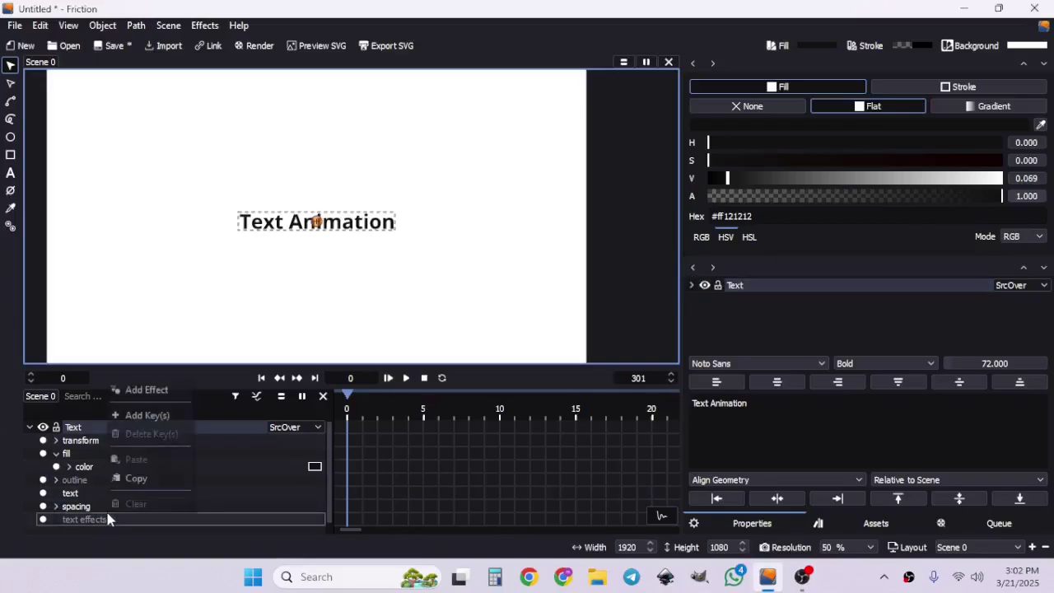
click(146, 392)
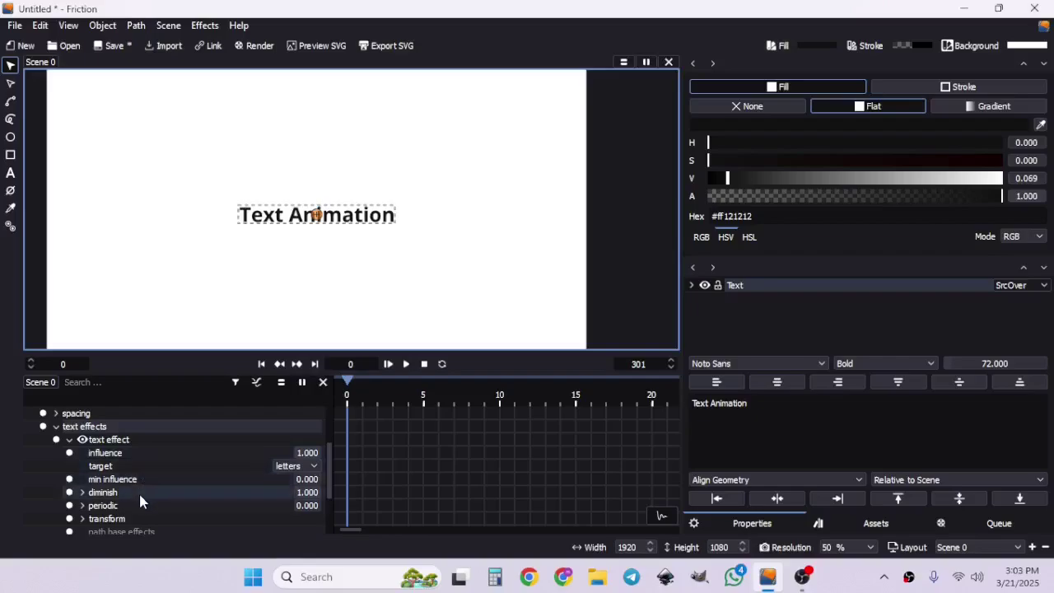
scroll(138, 490, up, 1)
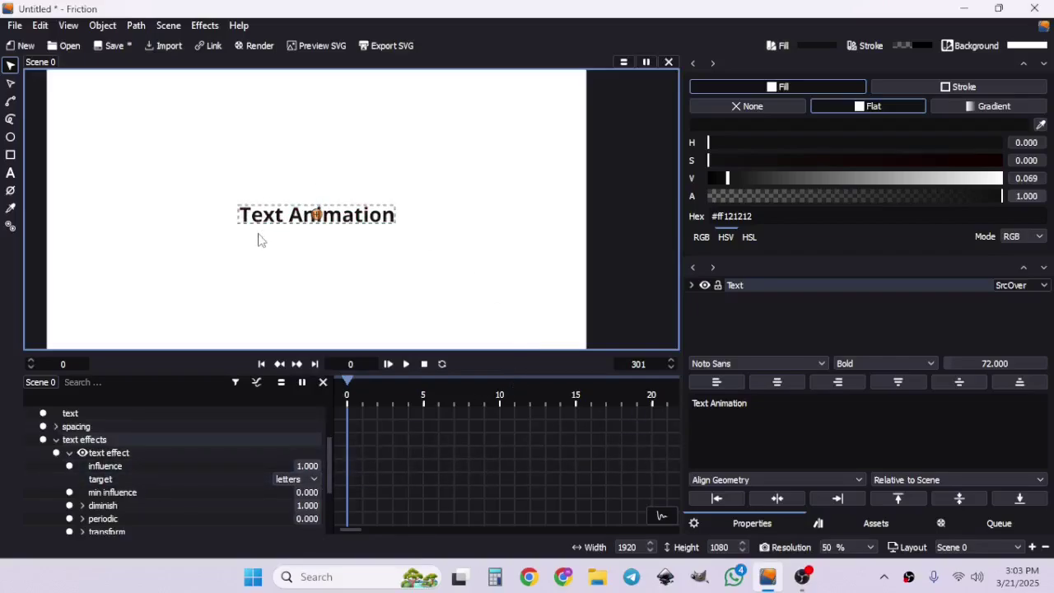
key(ctrl+0)
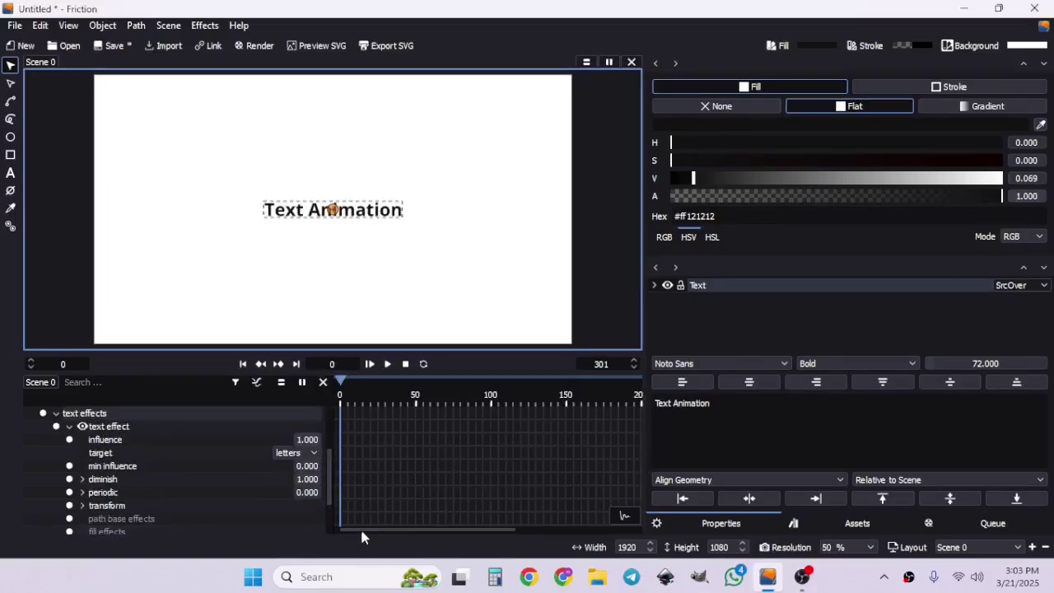
scroll(360, 526, down, 3)
scroll(362, 537, up, 1)
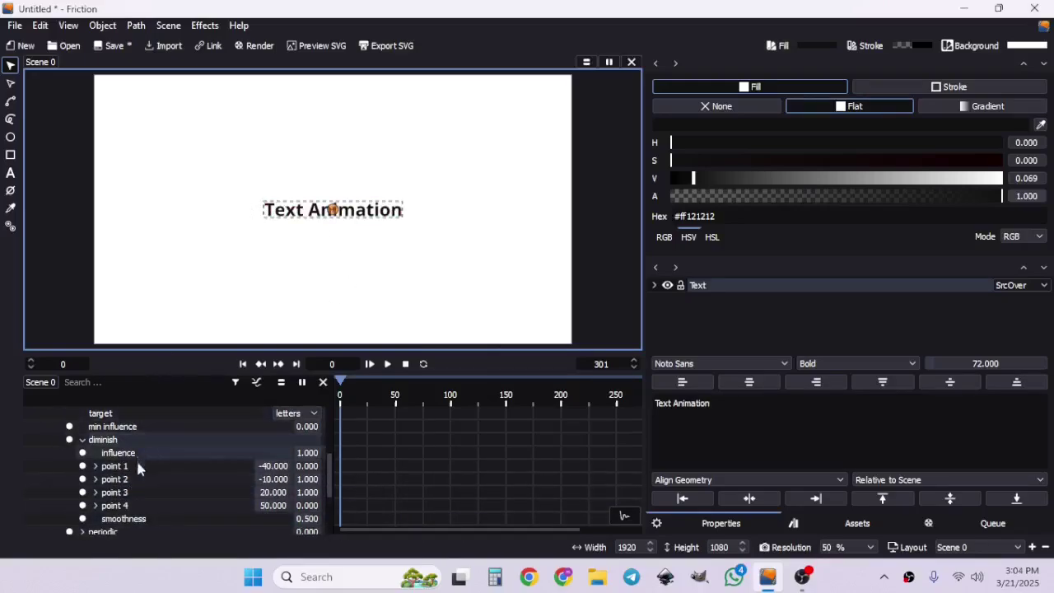
Step: Move the text effect's four diminish points to just before the first letter and spread the outer two into a wide curve
click(9, 85)
scroll(310, 212, up, 5)
drag(171, 154, 334, 272)
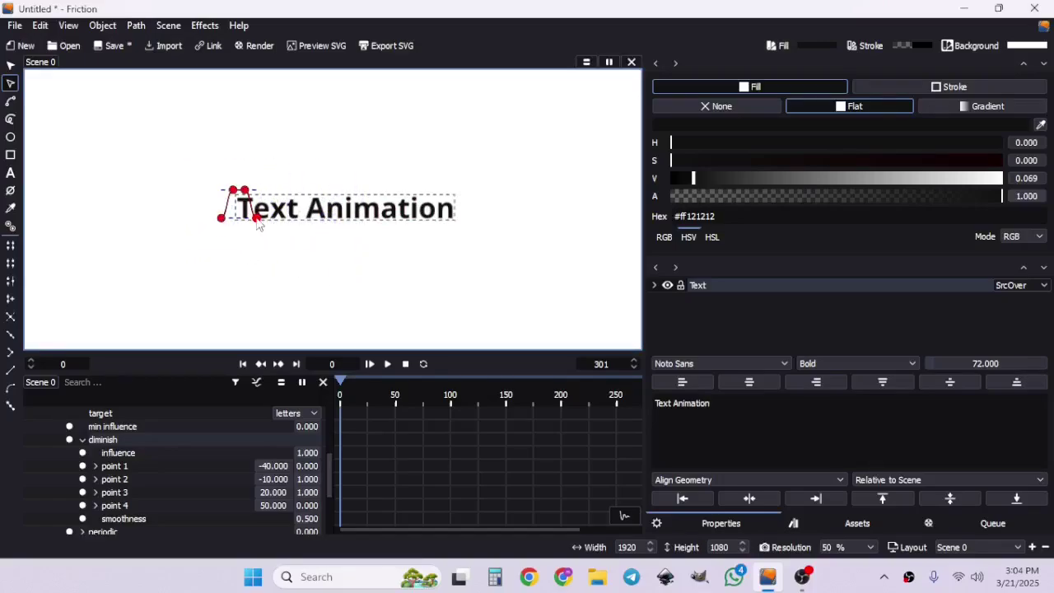
drag(258, 223, 191, 219)
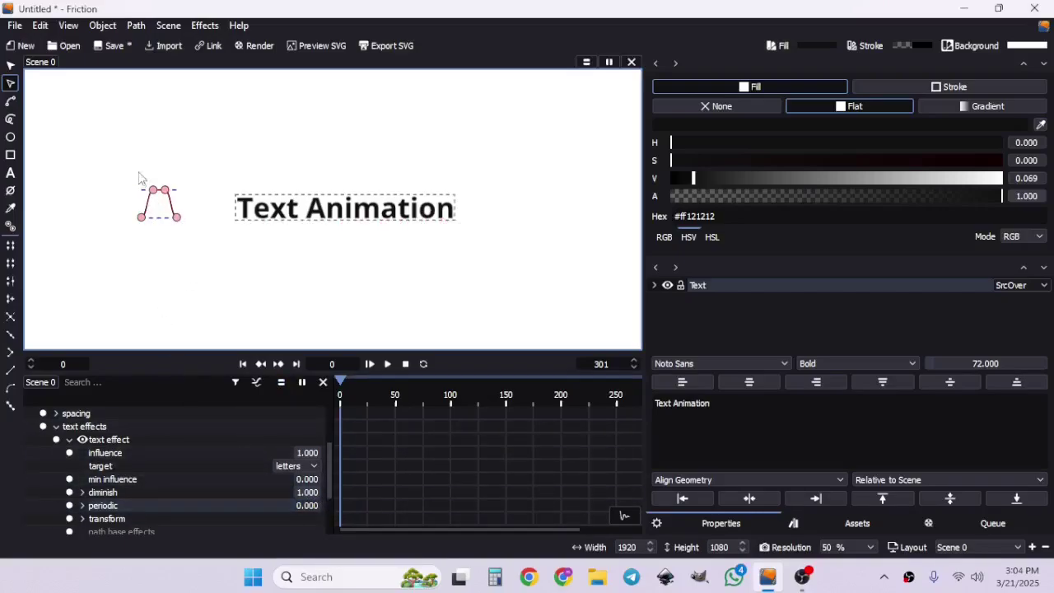
drag(177, 217, 245, 234)
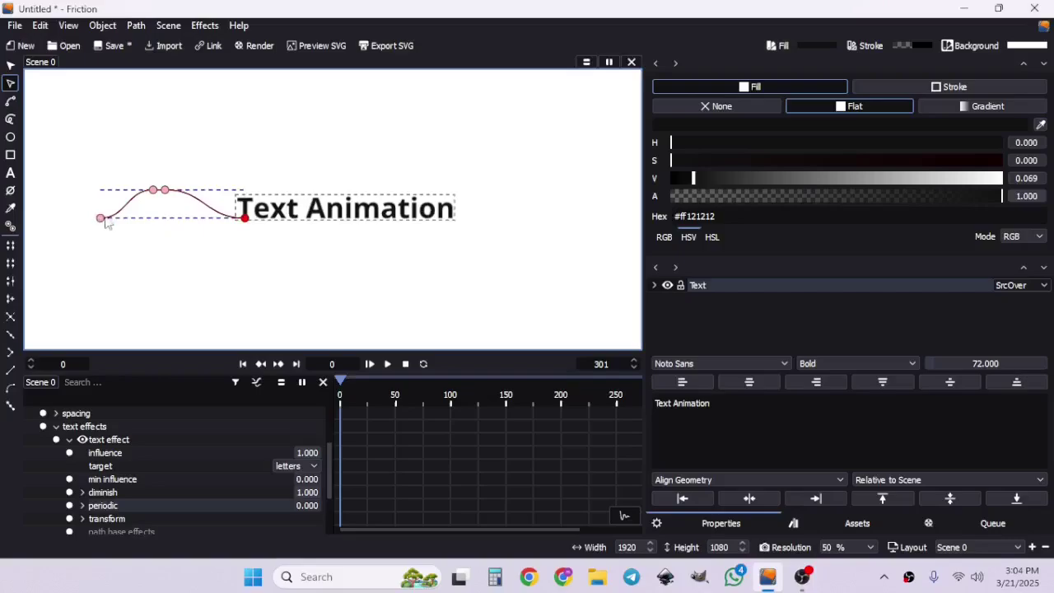
drag(102, 218, 84, 221)
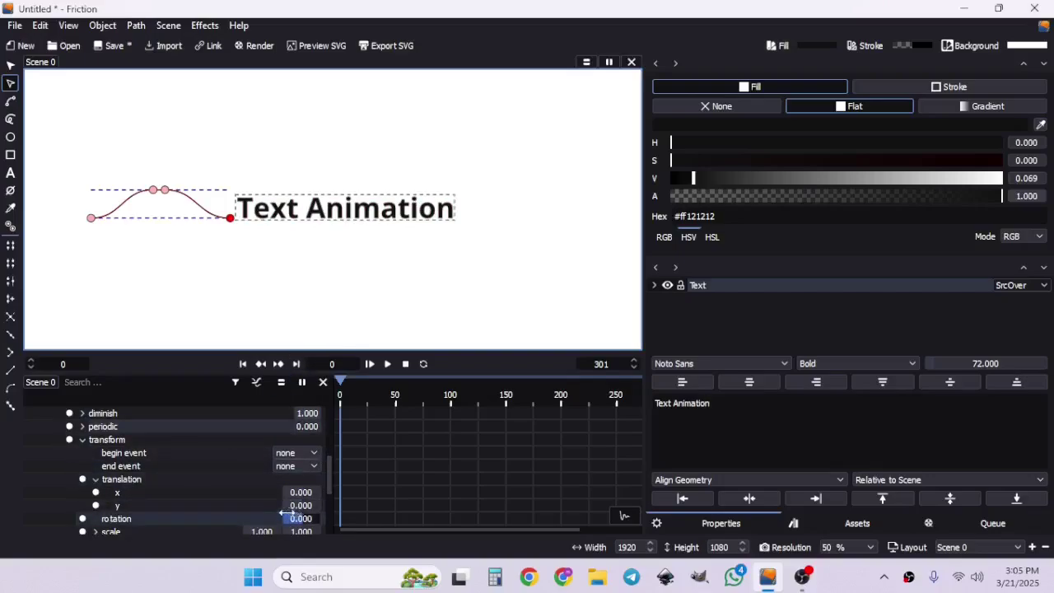
Step: Try a y translation of 36.1 in the text effect by shifting all four diminish points horizontally over the first letters
drag(289, 506, 298, 505)
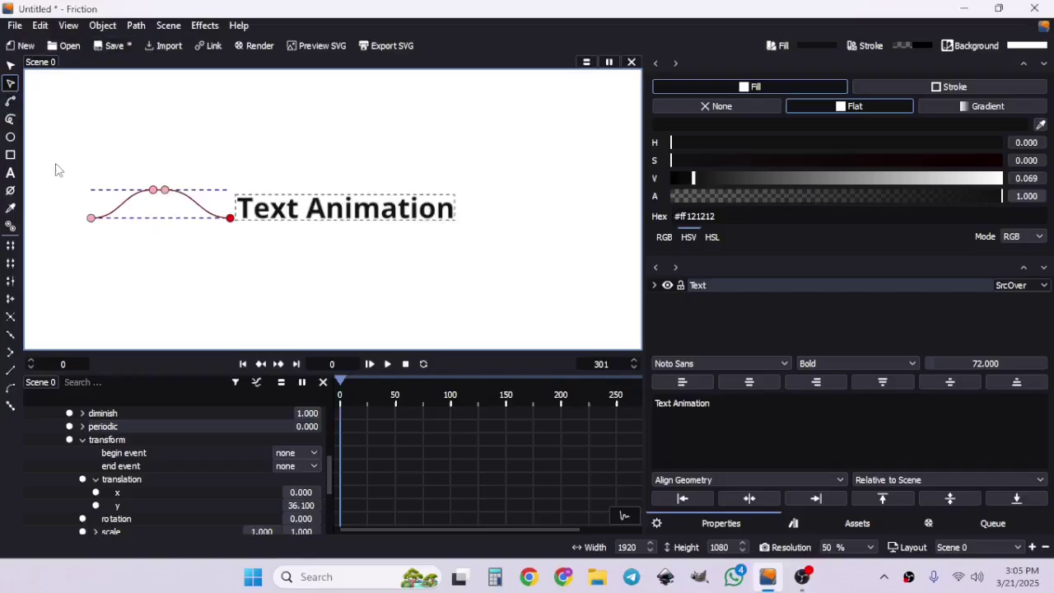
drag(54, 161, 294, 259)
key(g)
key(x)
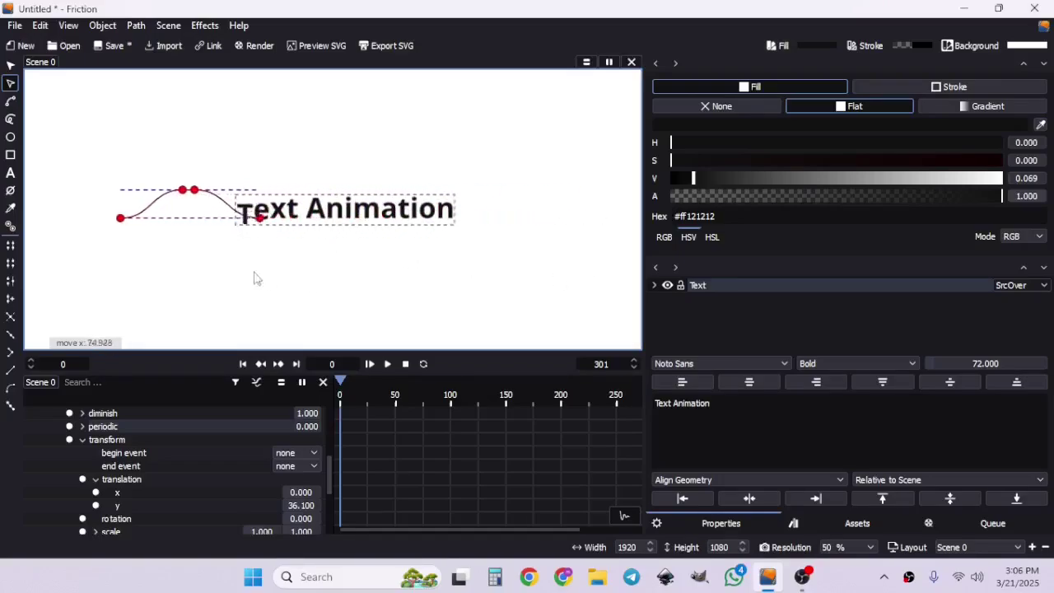
click(229, 272)
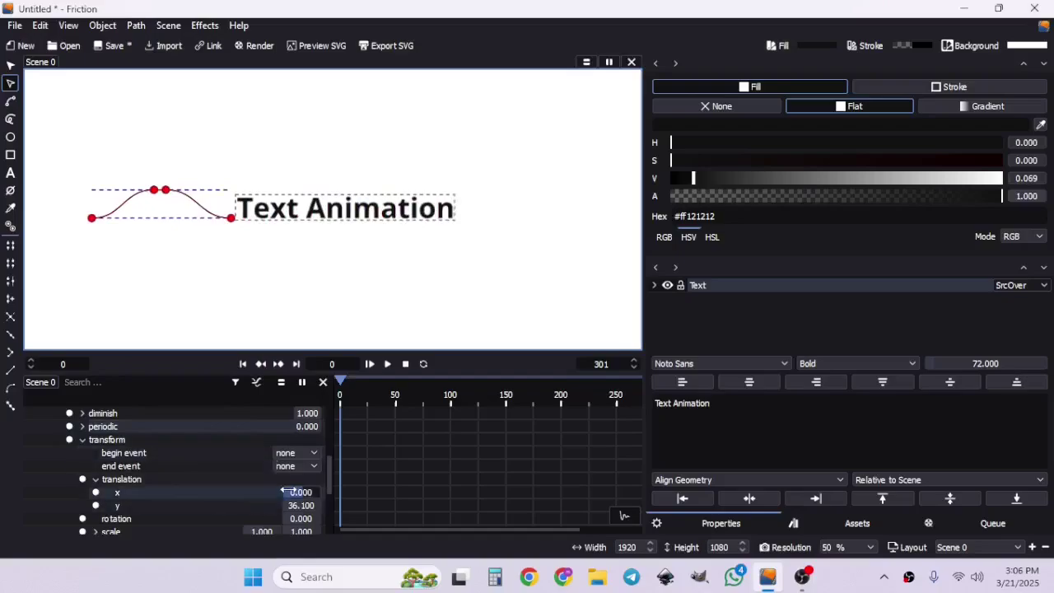
Step: Set the text effect's y translation to -75.1 so the affected letters move upward
scroll(290, 507, up, 1)
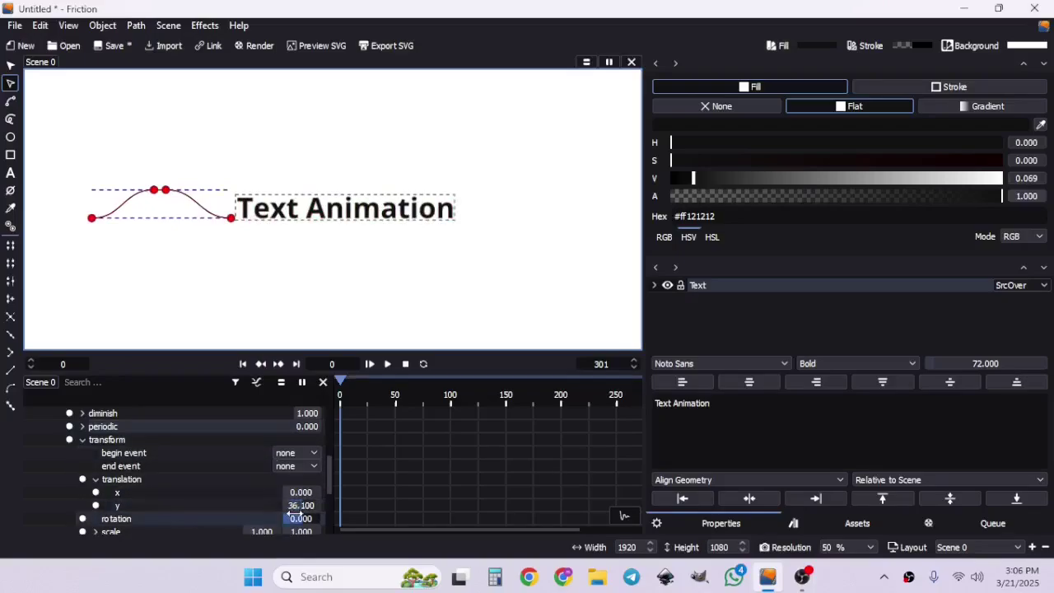
click(291, 507)
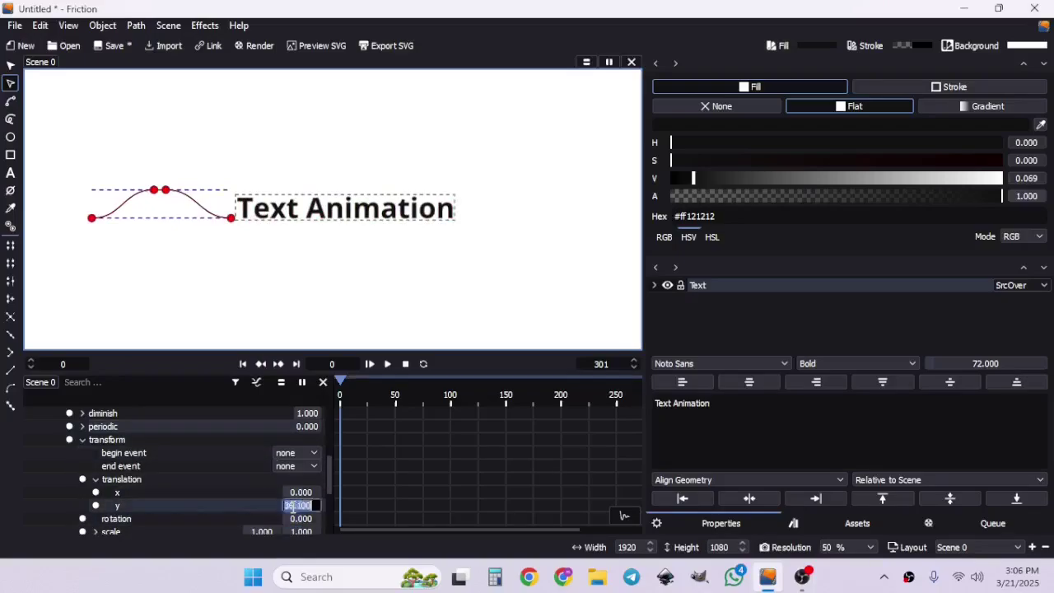
click(286, 506)
text(-)
key(Return)
mouse_move(290, 505)
mouse_down()
mouse_move(226, 505)
mouse_move(341, 507)
mouse_move(306, 503)
mouse_up()
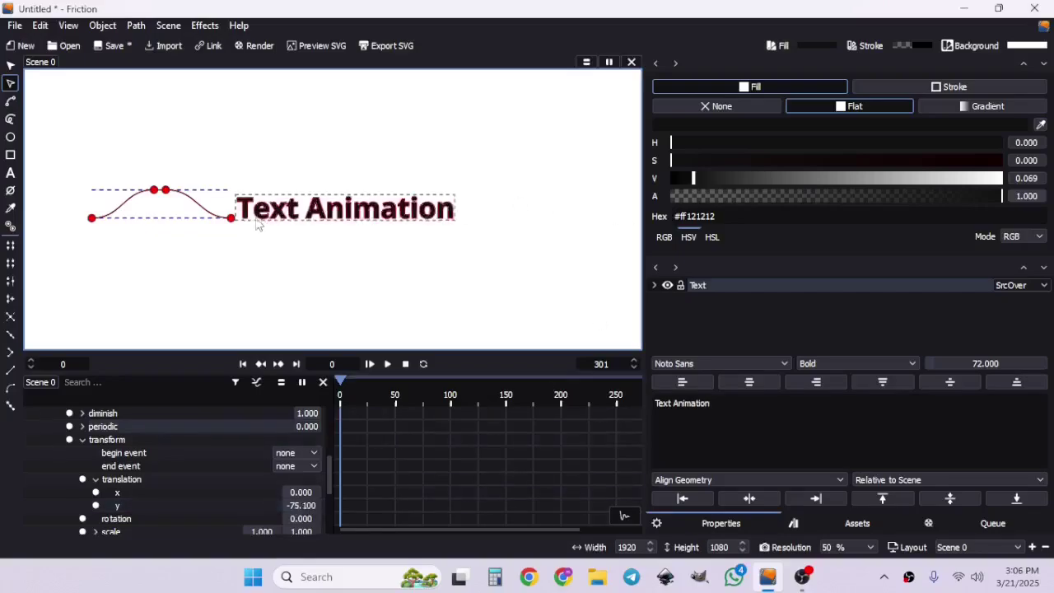
Step: Try sweeping the four diminish points across the text to preview the raised letters, and cancel the move
key(g)
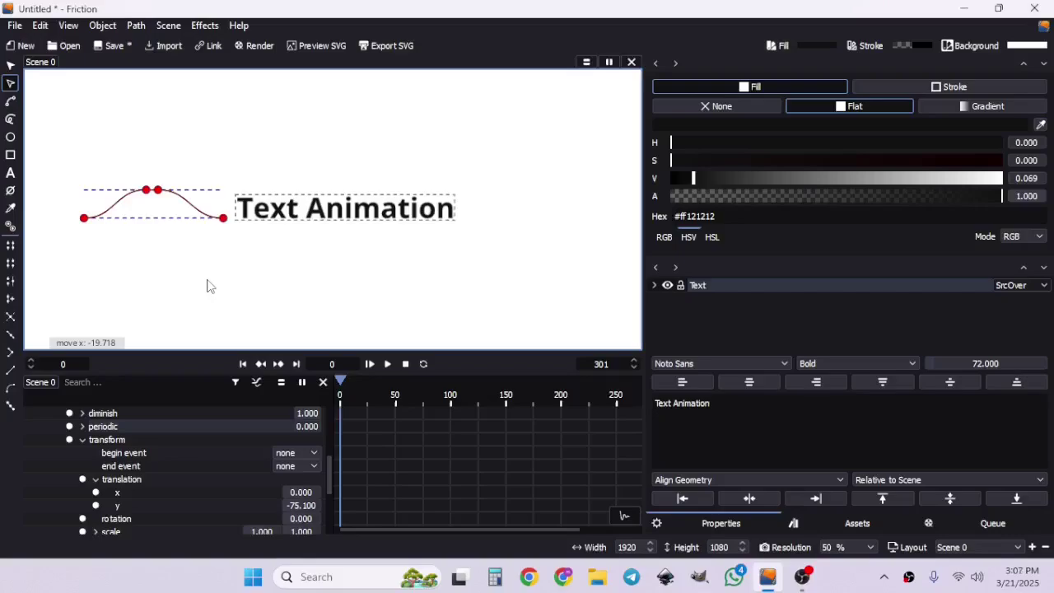
drag(207, 286, 382, 289)
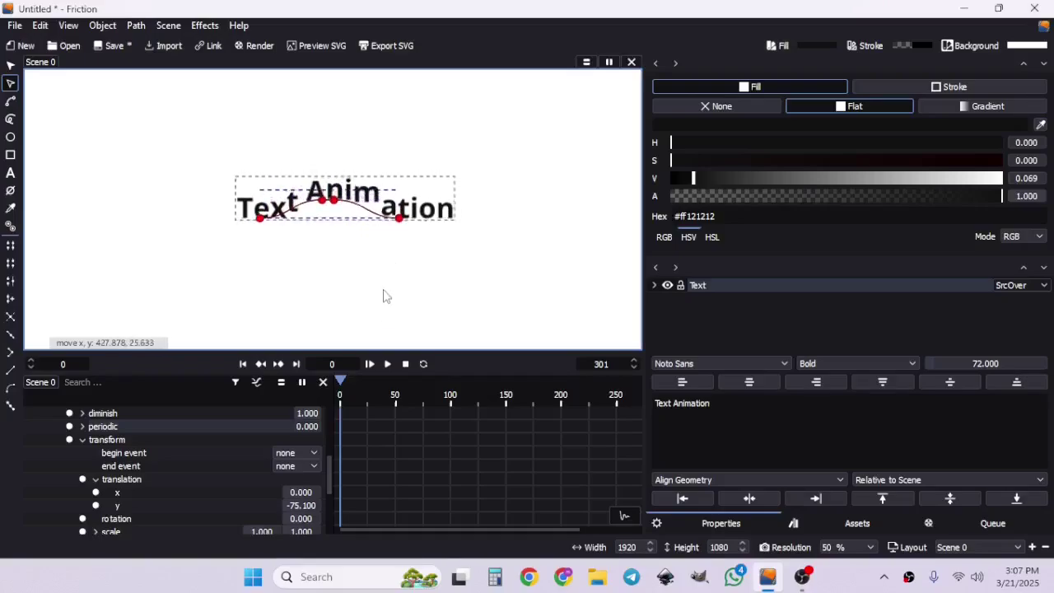
key(Escape)
scroll(375, 529, down, 2)
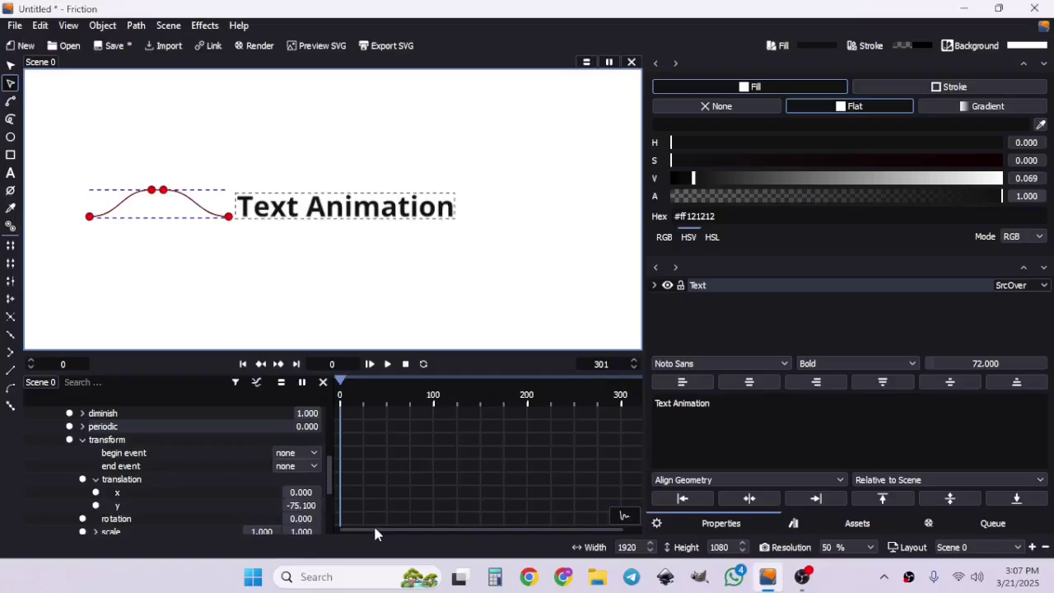
scroll(371, 531, up, 1)
scroll(366, 538, up, 3)
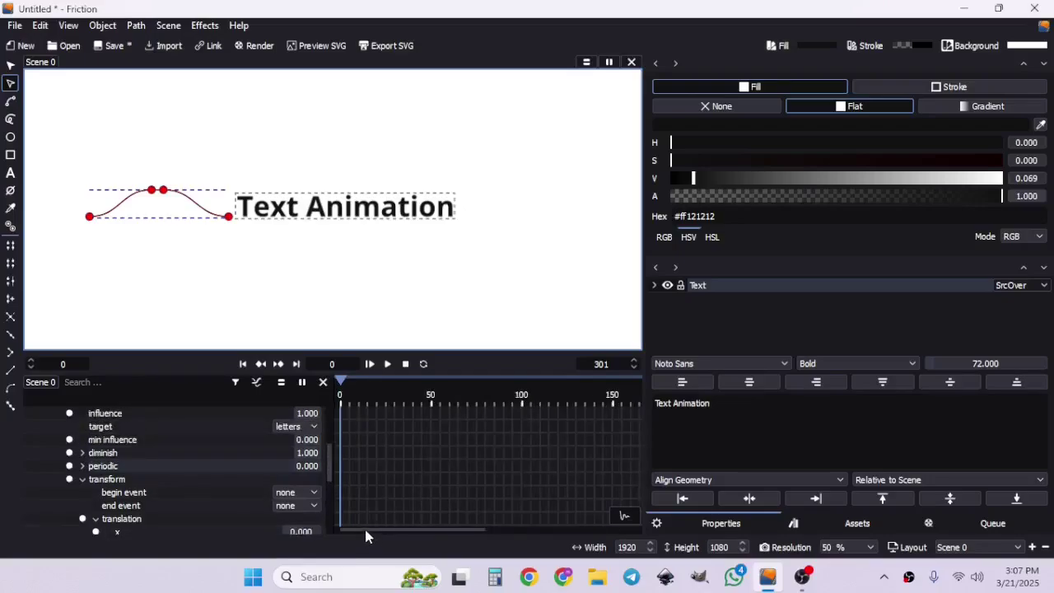
scroll(231, 485, down, 1)
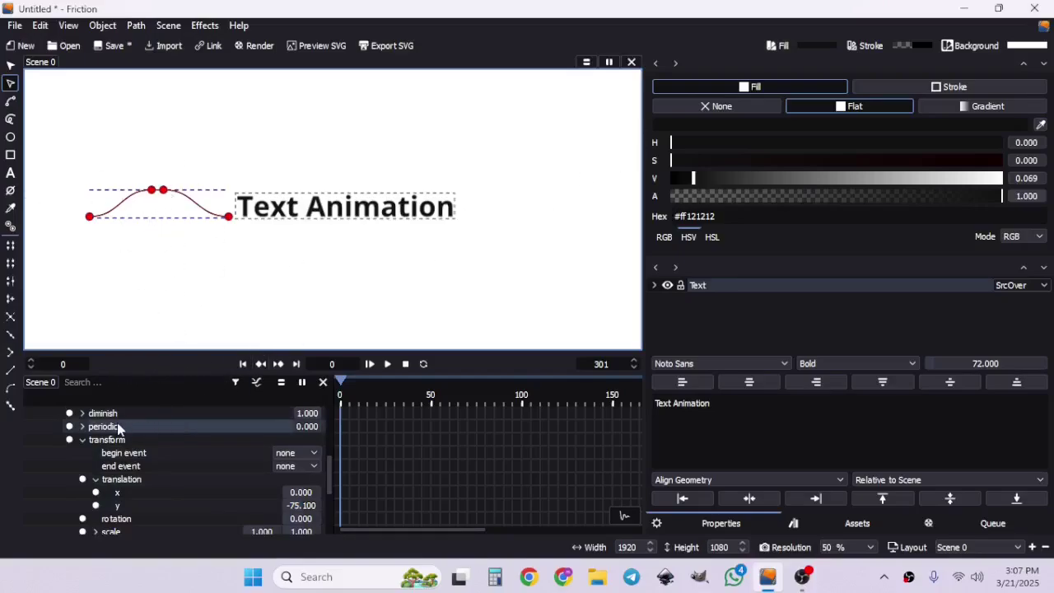
Step: Enable keyframing at frame 0 for the text effect's four diminish points only, leaving influence and smoothness unanimated
click(82, 414)
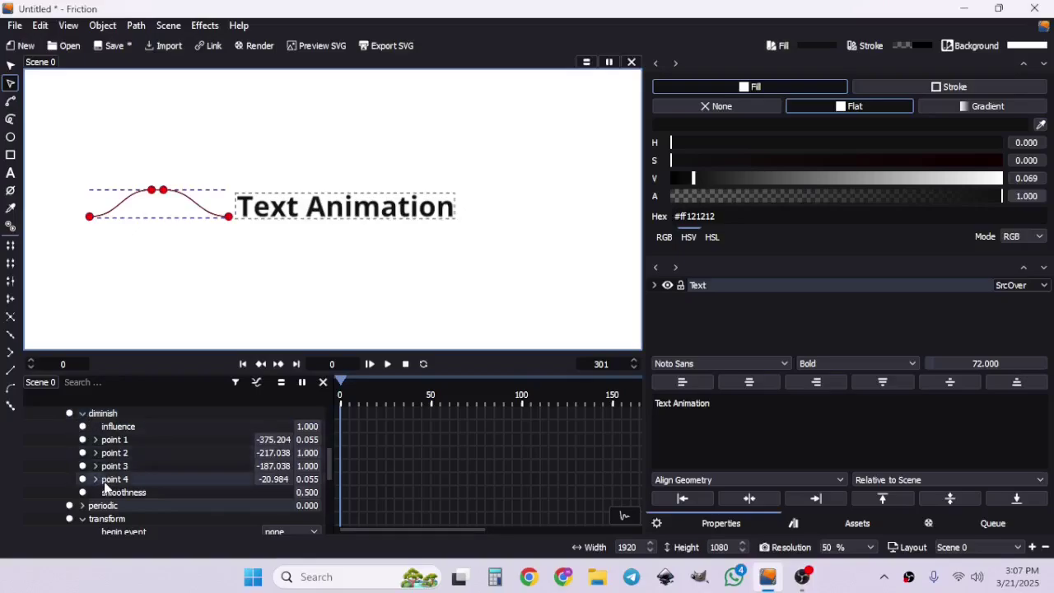
click(80, 414)
click(81, 413)
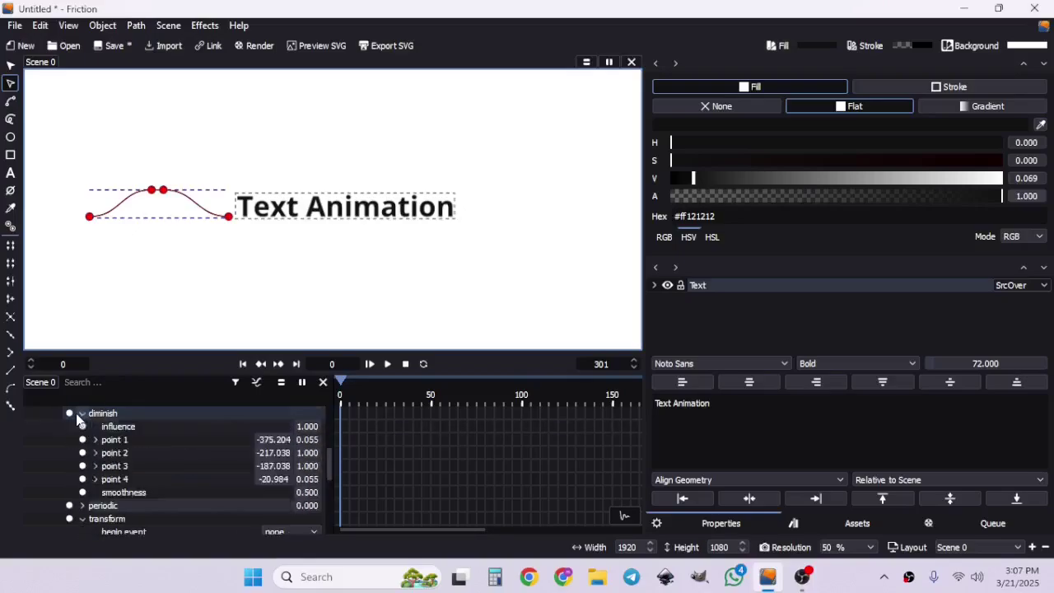
click(69, 413)
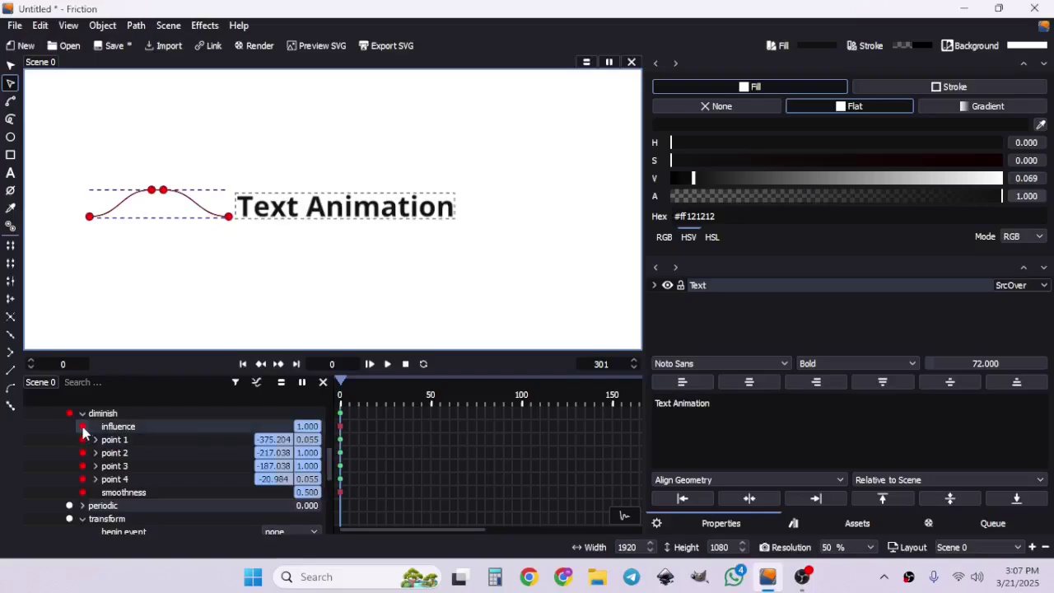
click(82, 426)
click(82, 494)
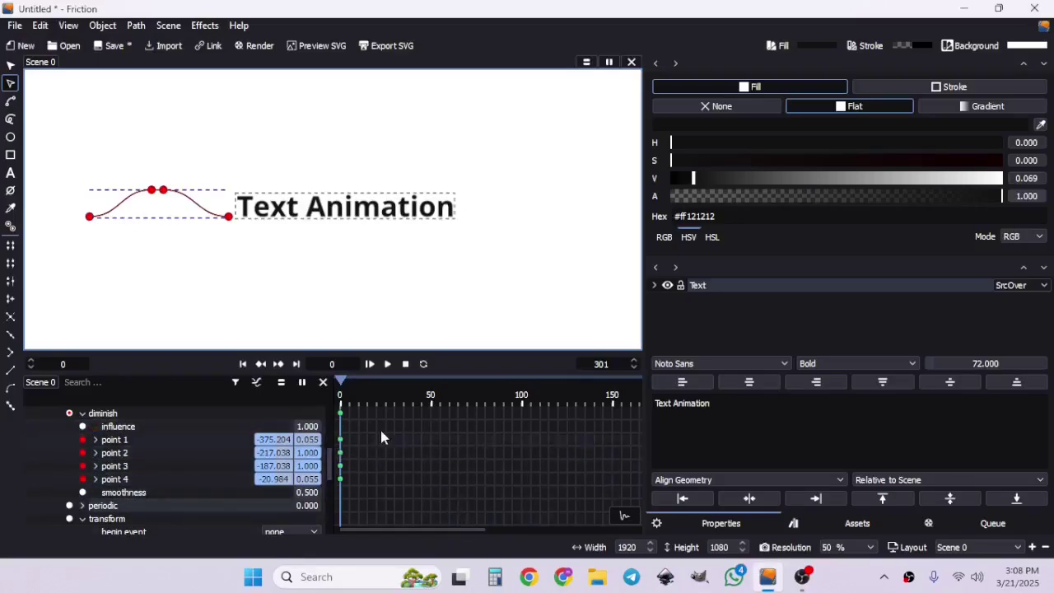
Step: At frame 20, move the four diminish points horizontally across the text to just past the last letter
scroll(362, 497, up, 5)
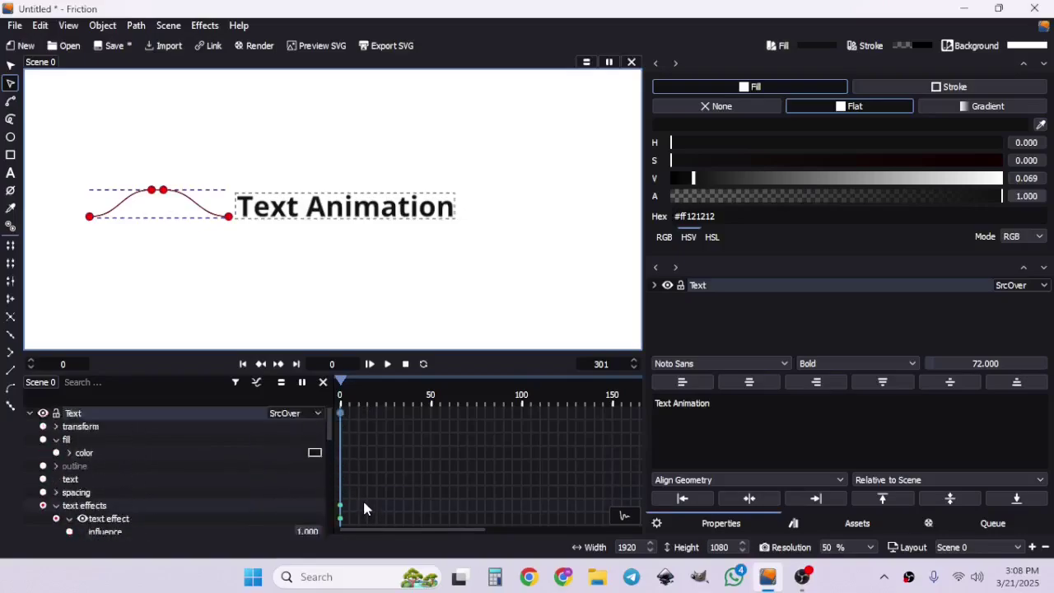
scroll(354, 473, down, 6)
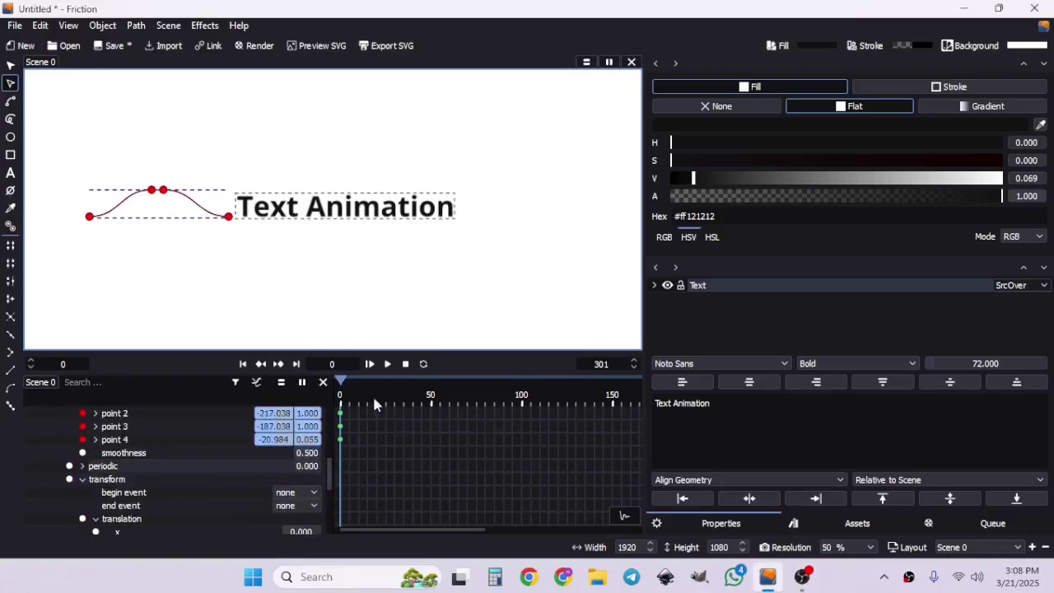
drag(363, 399, 377, 414)
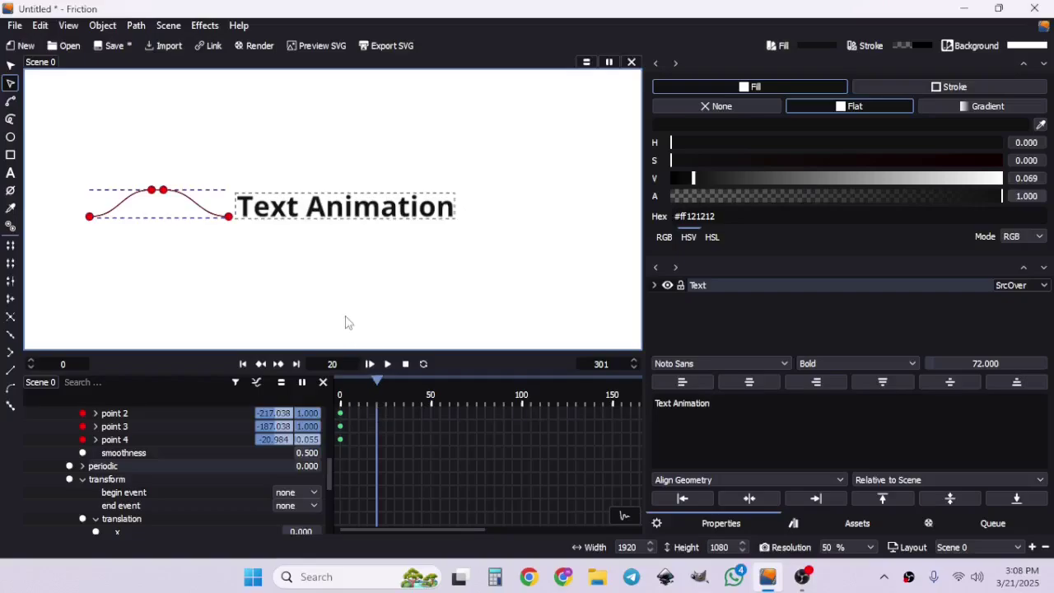
key(g)
key(x)
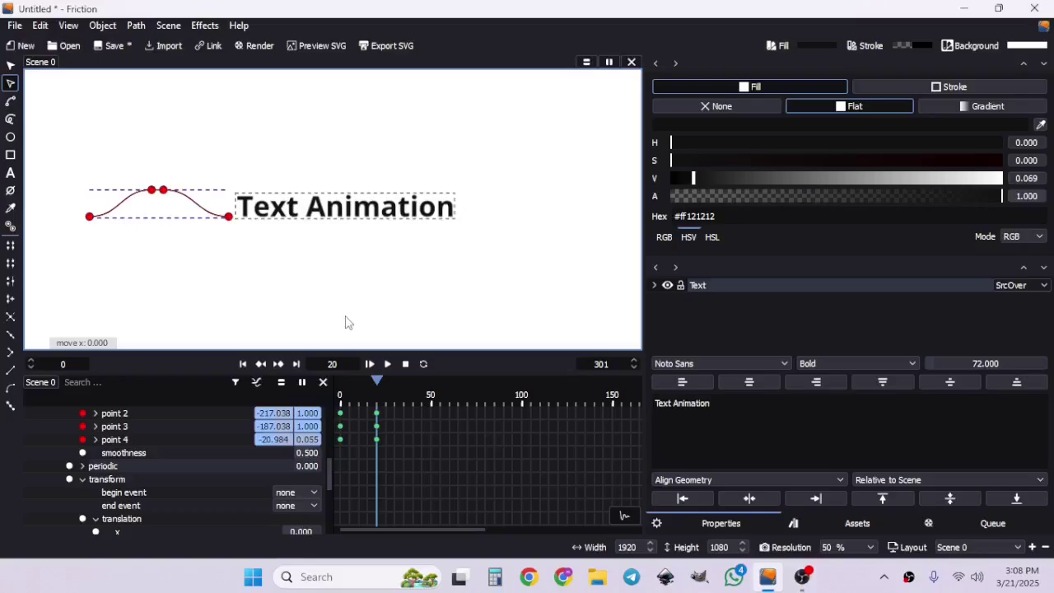
drag(346, 322, 725, 307)
Step: Play the animation from frame 0 twice to review the wave passing through the letters
drag(357, 386, 340, 386)
key(space)
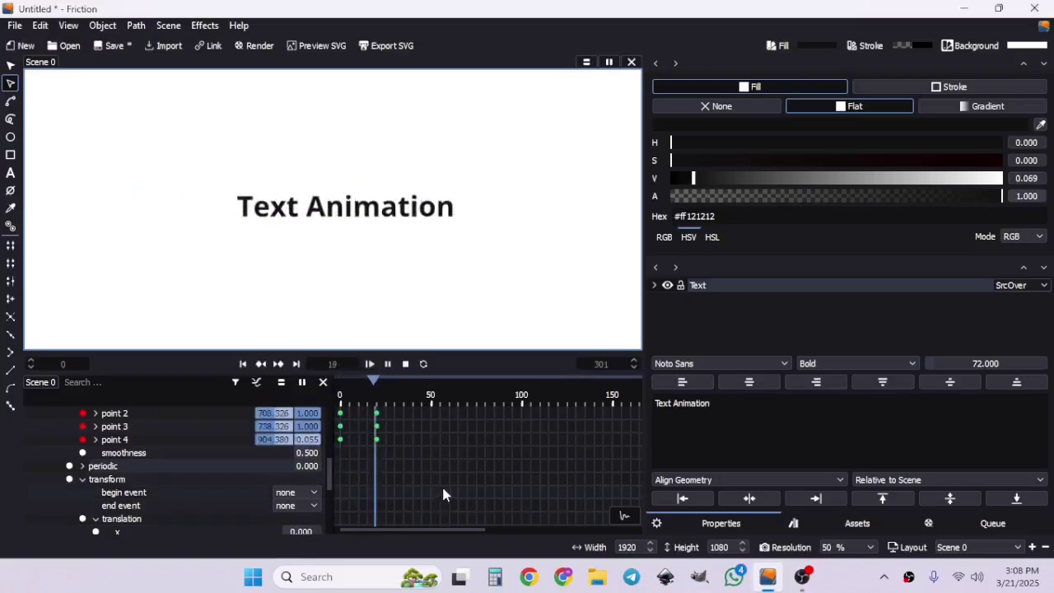
key(space)
key(space)
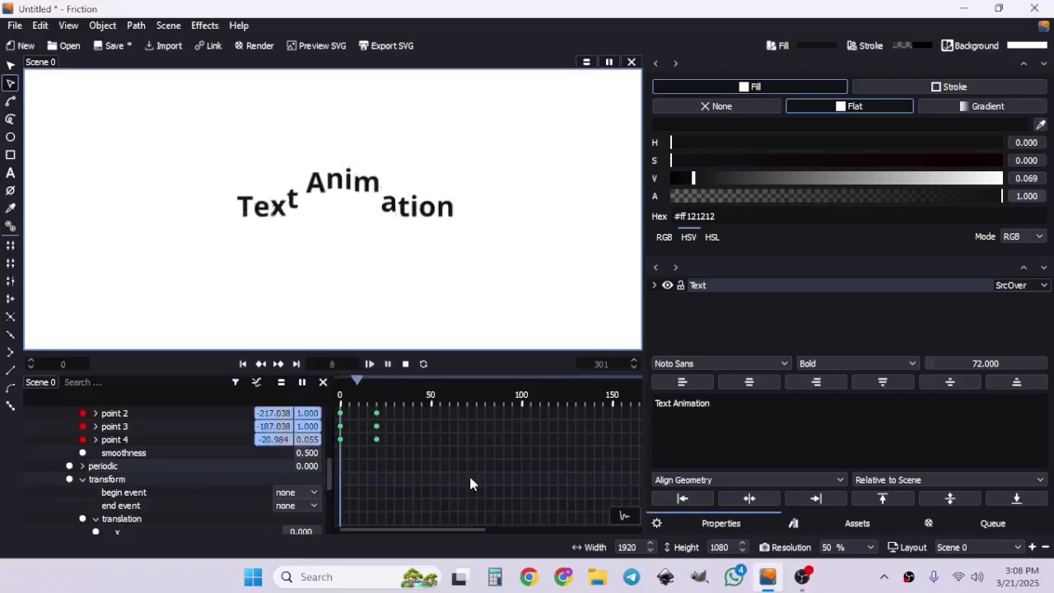
key(space)
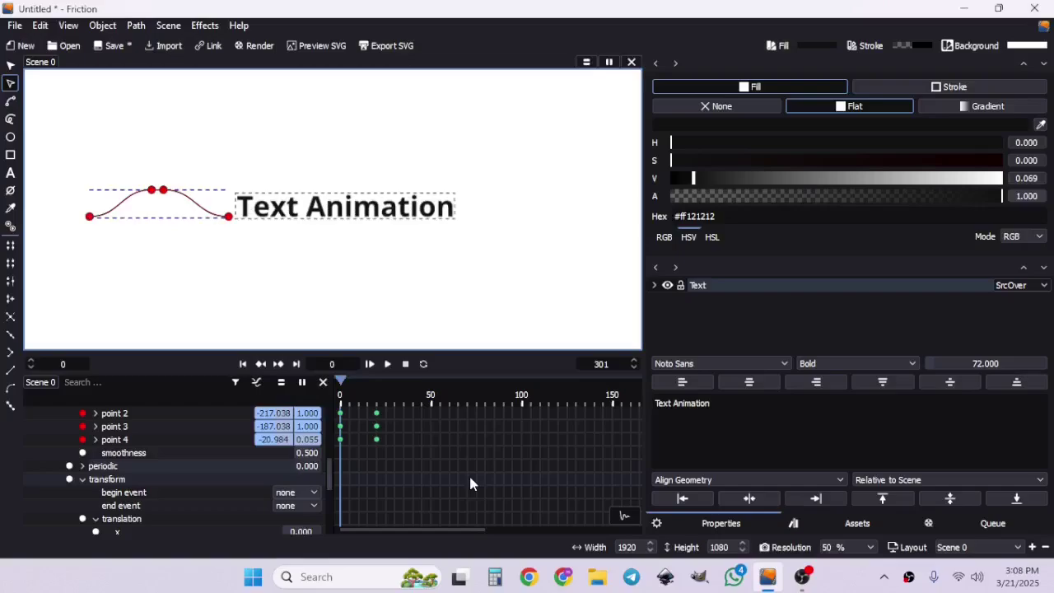
Step: Move the diminish points' second set of keyframes to frame 30
scroll(390, 484, up, 1)
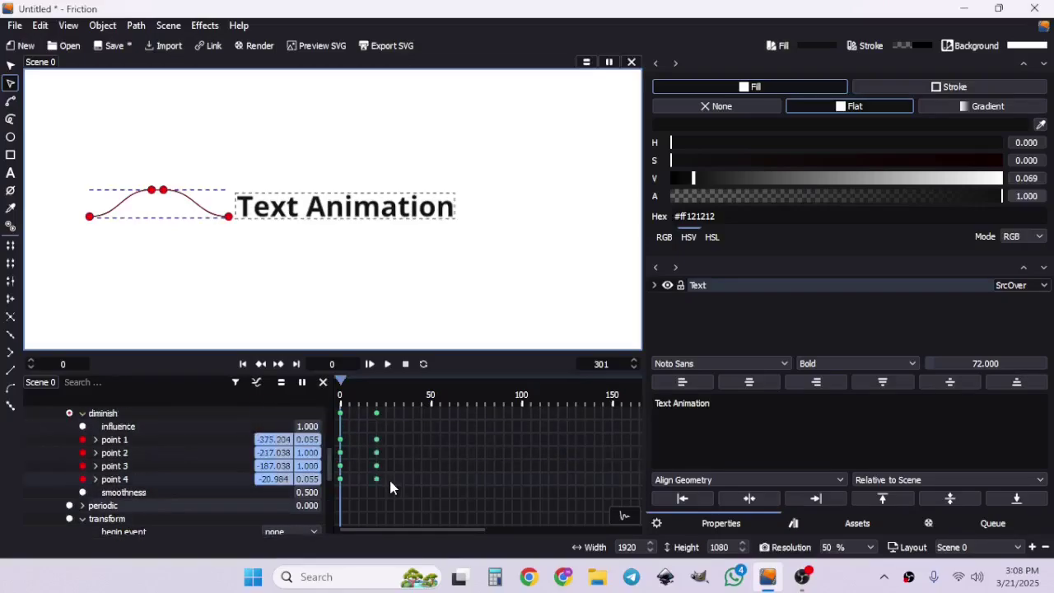
scroll(391, 486, down, 1)
scroll(390, 481, down, 1)
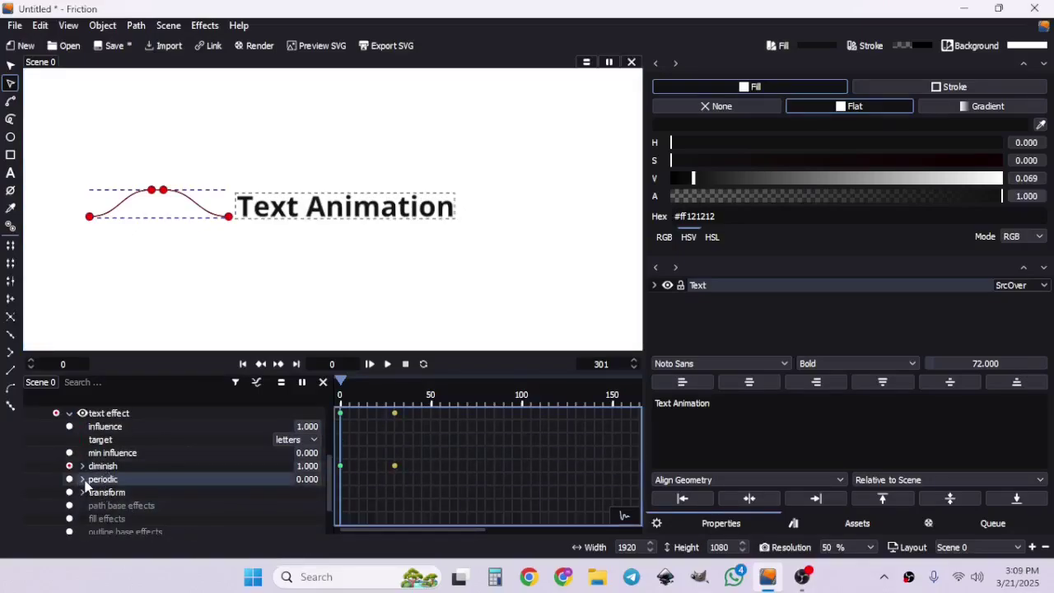
Step: Try the text effect's periodic settings with an influence of 1.000 and a period of 104.5
click(82, 480)
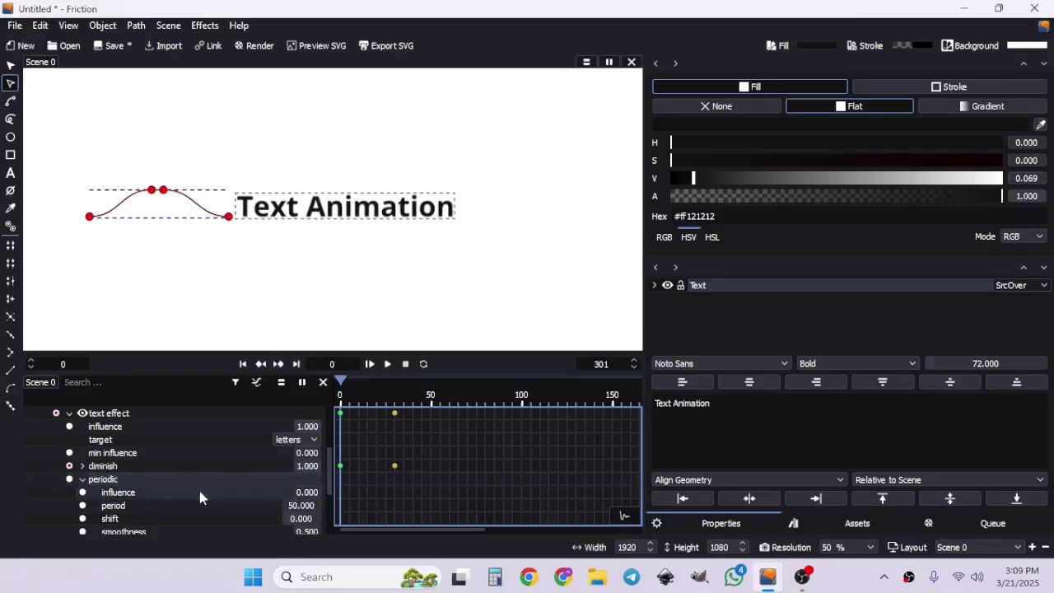
drag(306, 492, 321, 492)
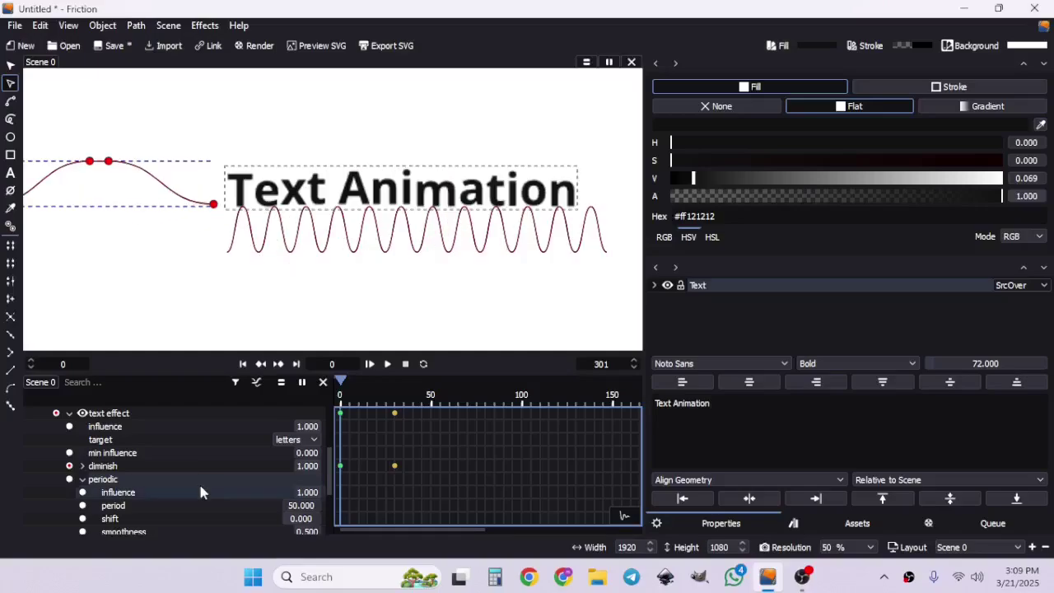
scroll(199, 482, down, 1)
drag(296, 466, 323, 465)
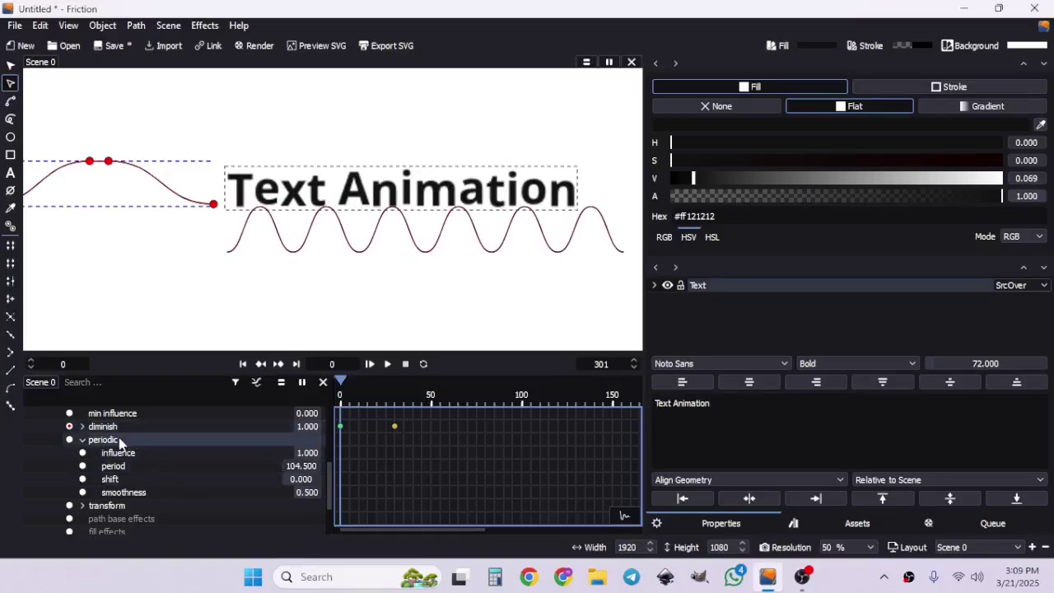
Step: Set the diminish influence to 0 so only the periodic wave shapes the letters, and scrub the opening frames
drag(307, 426, 248, 425)
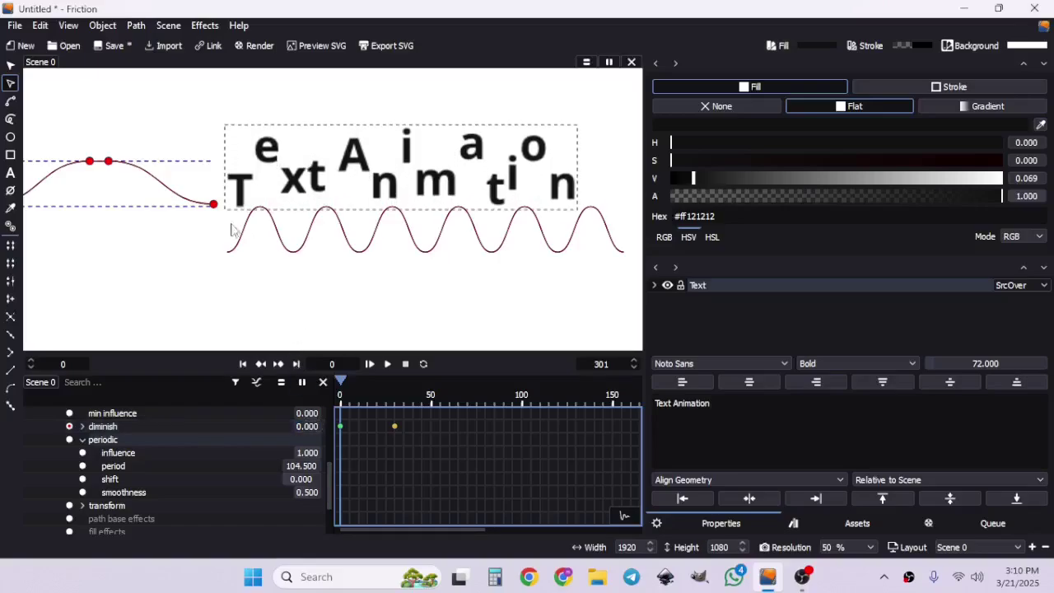
scroll(229, 226, down, 3)
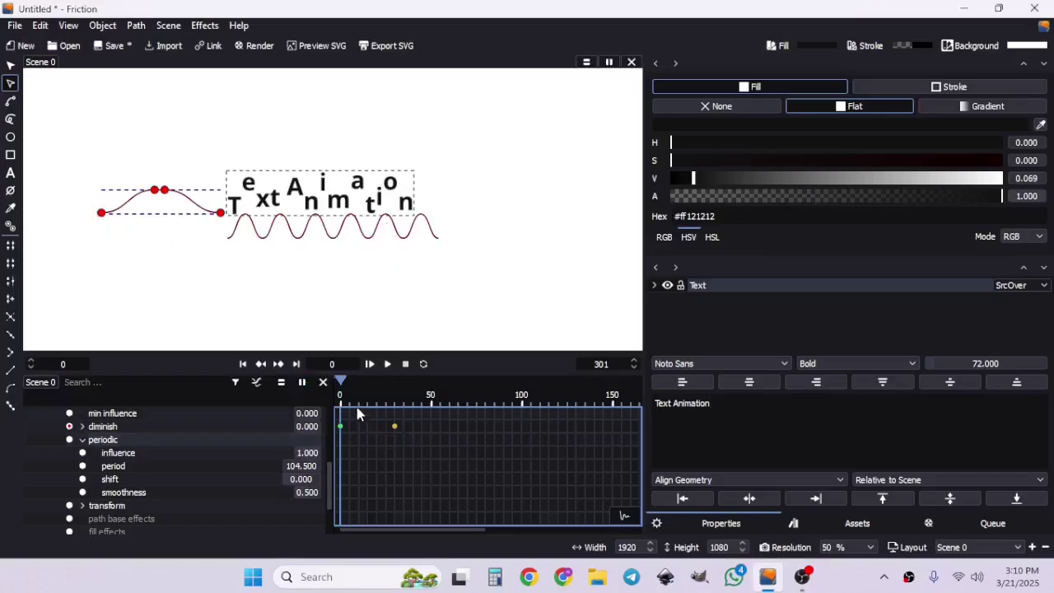
drag(341, 386, 343, 443)
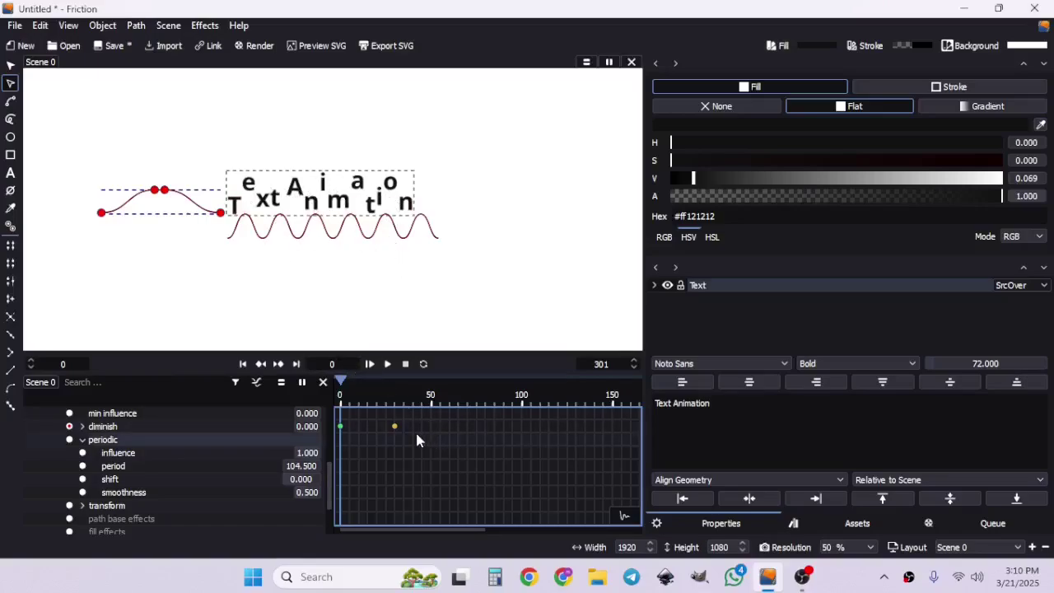
drag(349, 396, 340, 397)
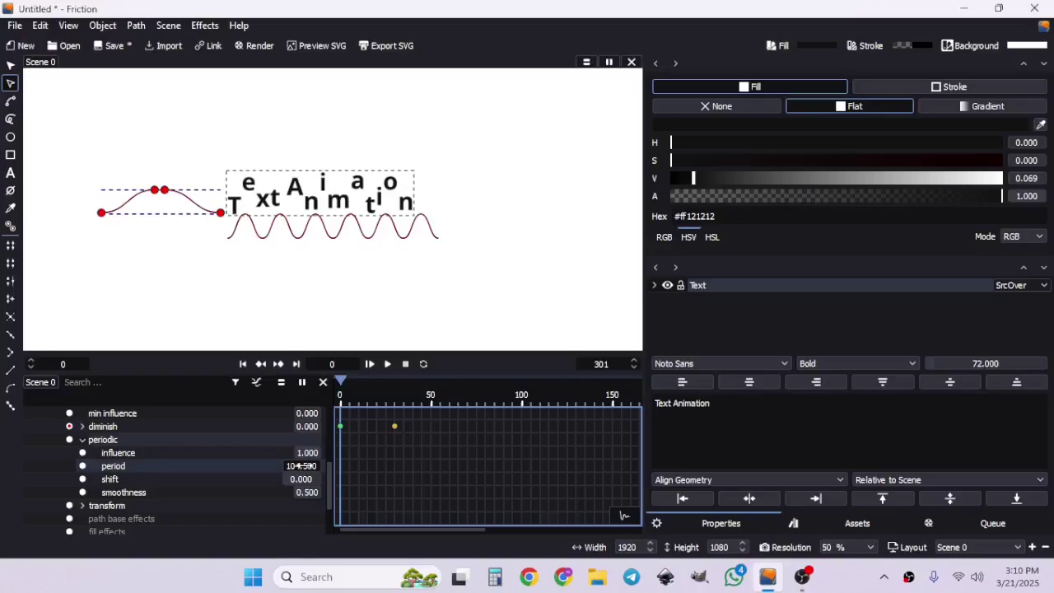
Step: Adjust the periodic wave to a period of 120.5, a smoothness of 0.590 and a shift of 375
mouse_move(301, 466)
mouse_down()
mouse_move(330, 466)
mouse_move(288, 466)
mouse_up()
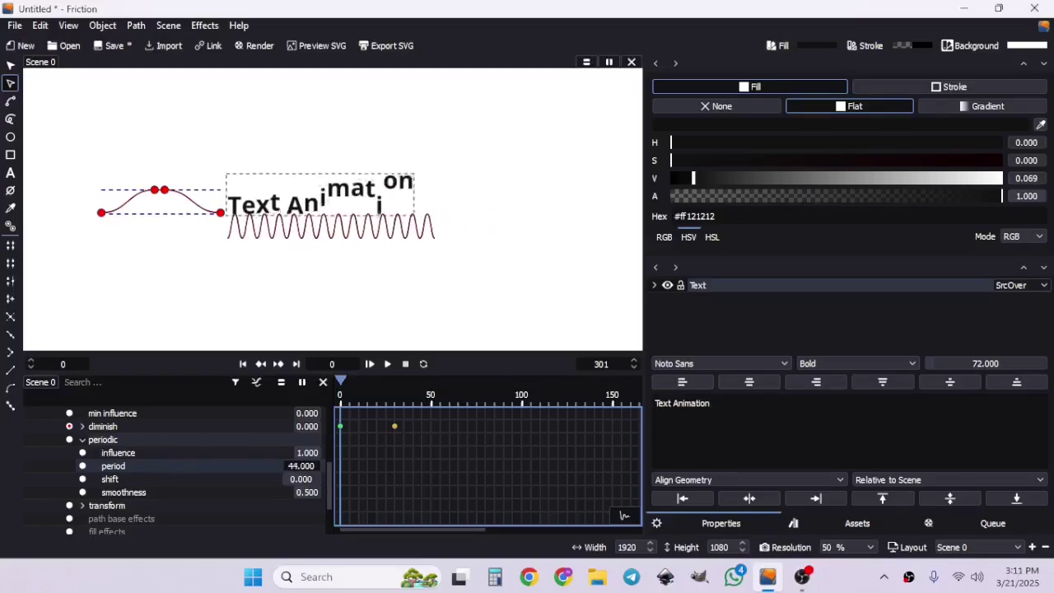
drag(300, 466, 313, 466)
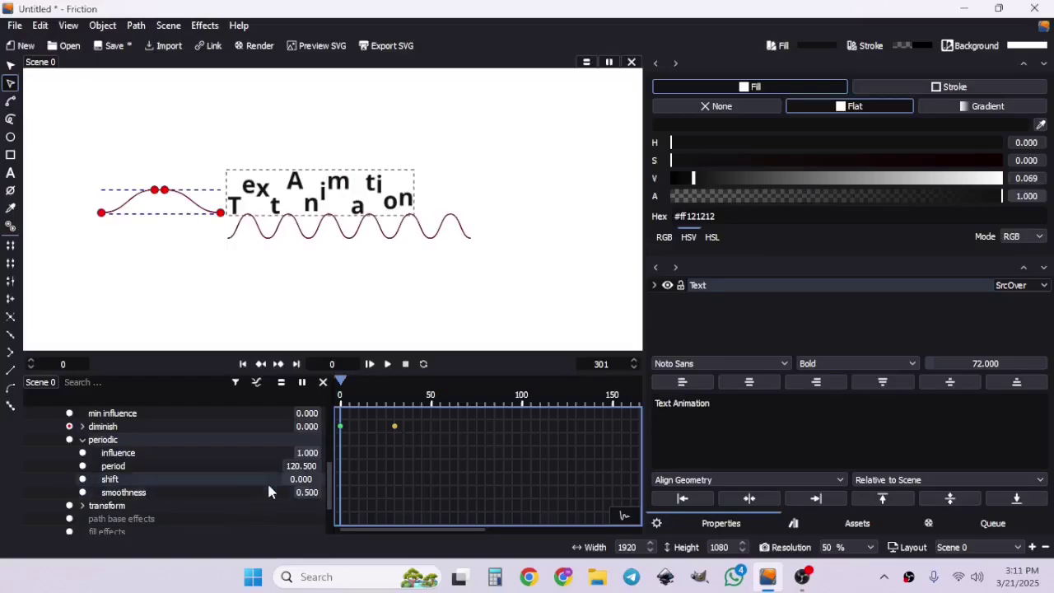
click(306, 492)
drag(320, 492, 295, 479)
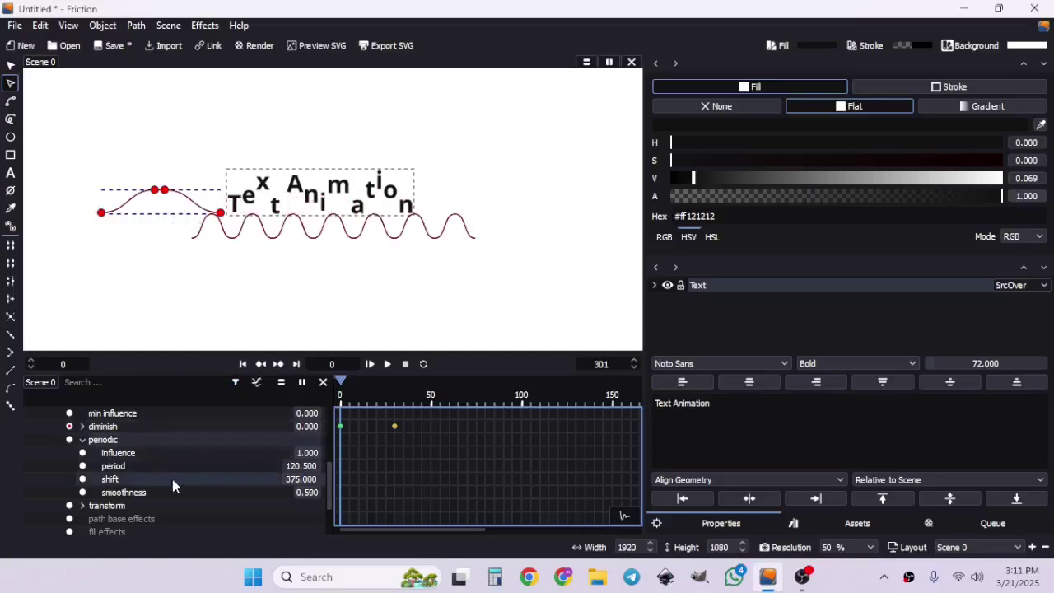
Step: Keyframe the periodic shift from 0 at frame 0 to 60 at frame 30 and preview the motion
click(83, 479)
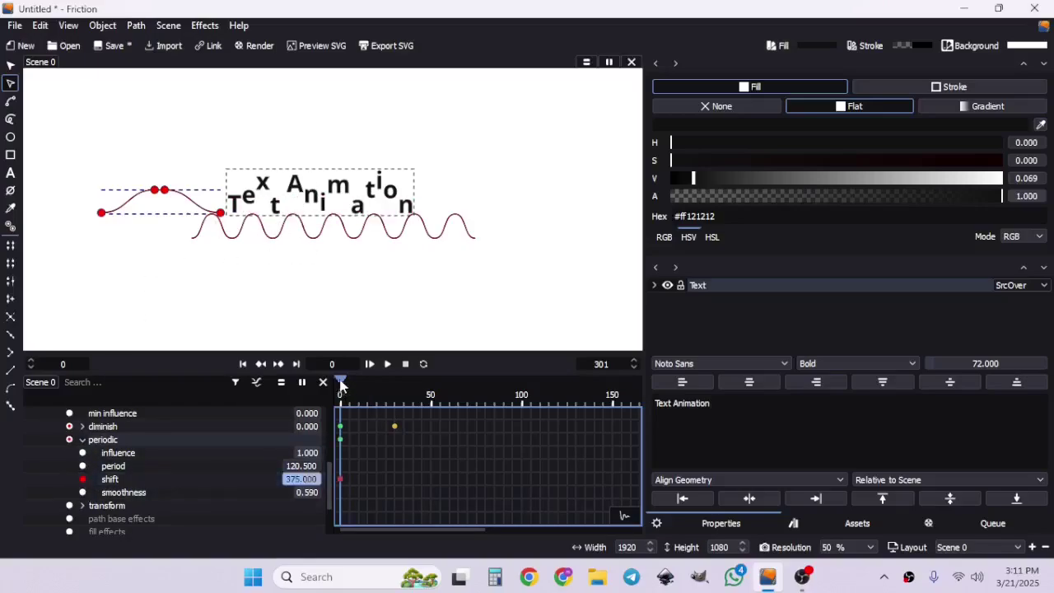
drag(341, 382, 394, 398)
drag(300, 480, 247, 479)
key(space)
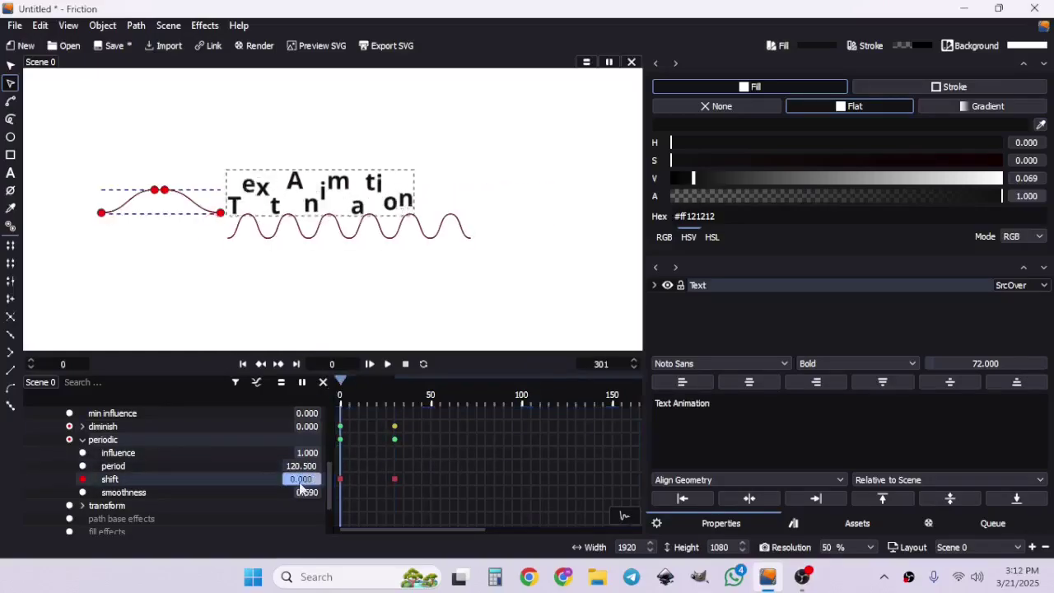
key(Escape)
Step: Increase the periodic shift at frame 30 and play the animation from frame 0
click(394, 400)
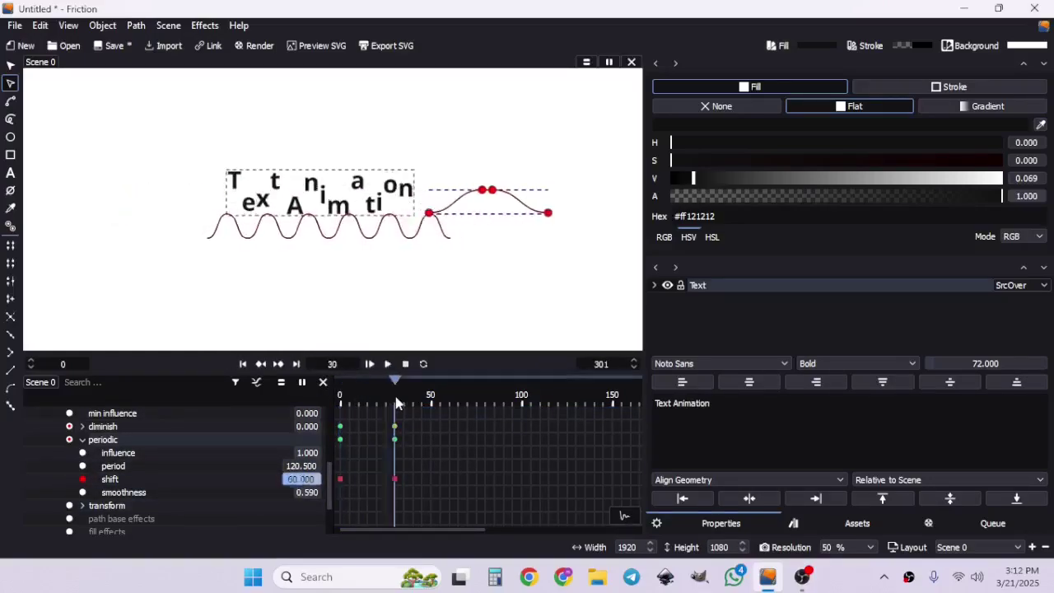
drag(301, 479, 330, 479)
click(341, 389)
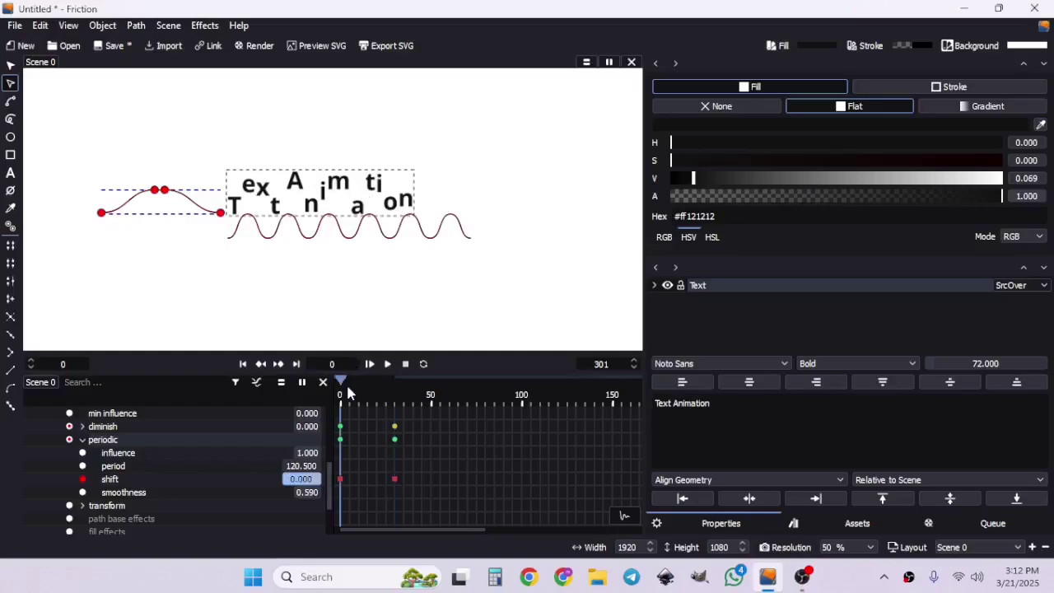
key(space)
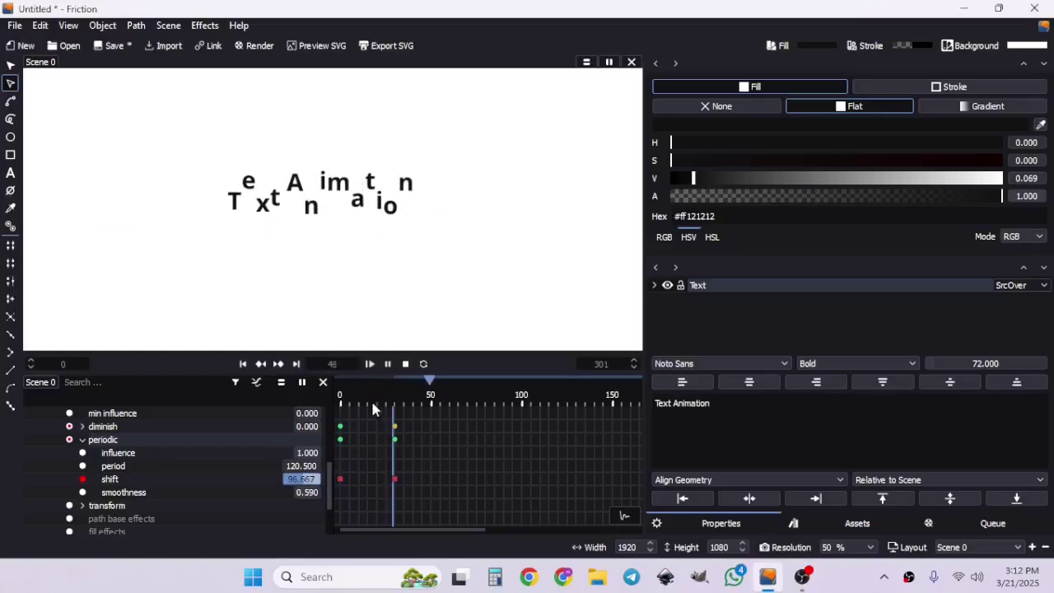
key(space)
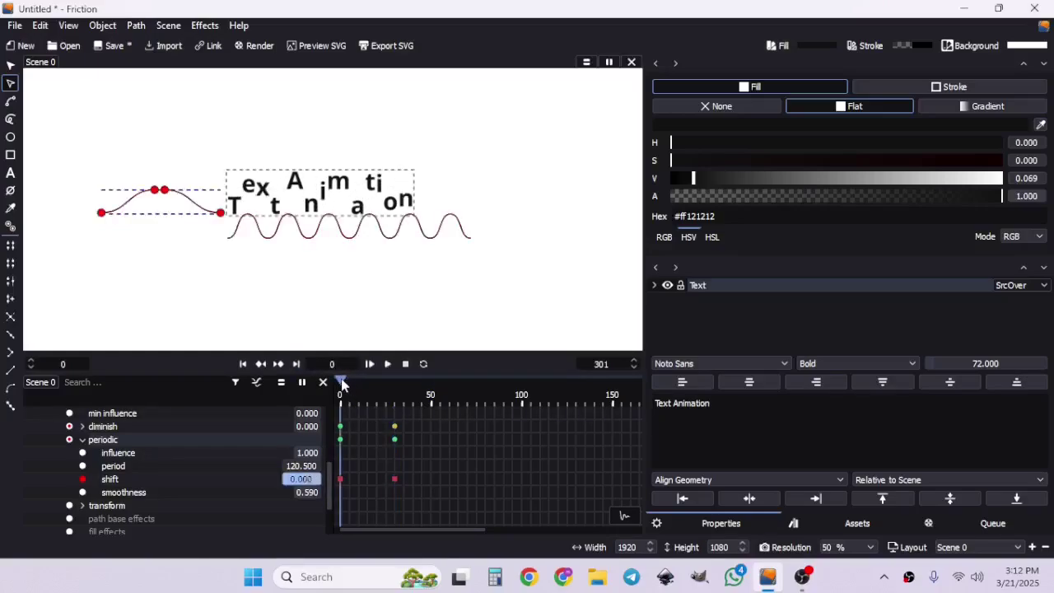
drag(343, 383, 340, 416)
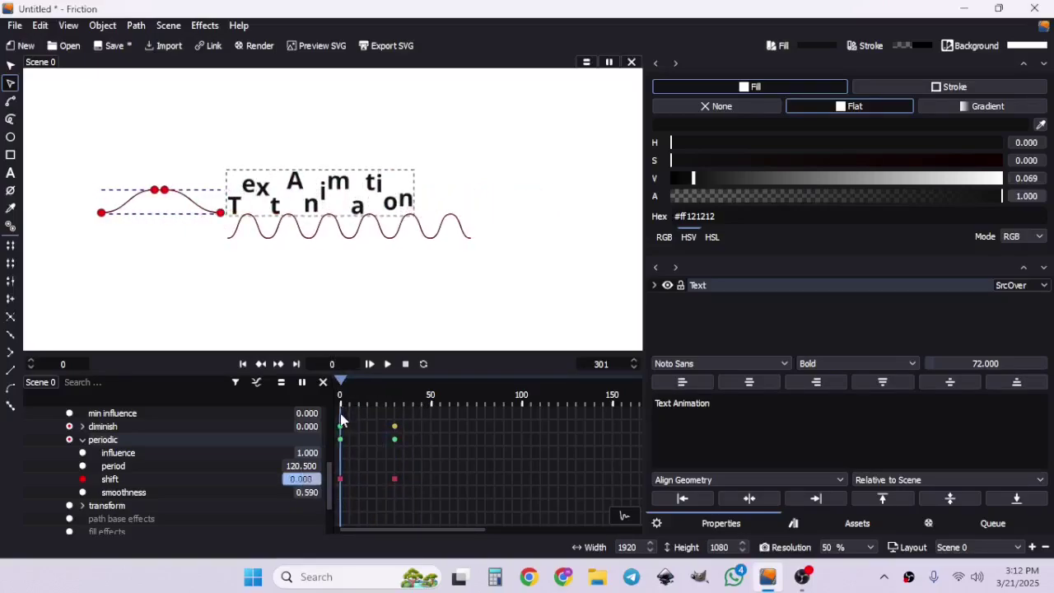
Step: Undo the periodic settings and their shift keyframes, and restore the diminish influence to 1.000
key(ctrl+z)
click(83, 440)
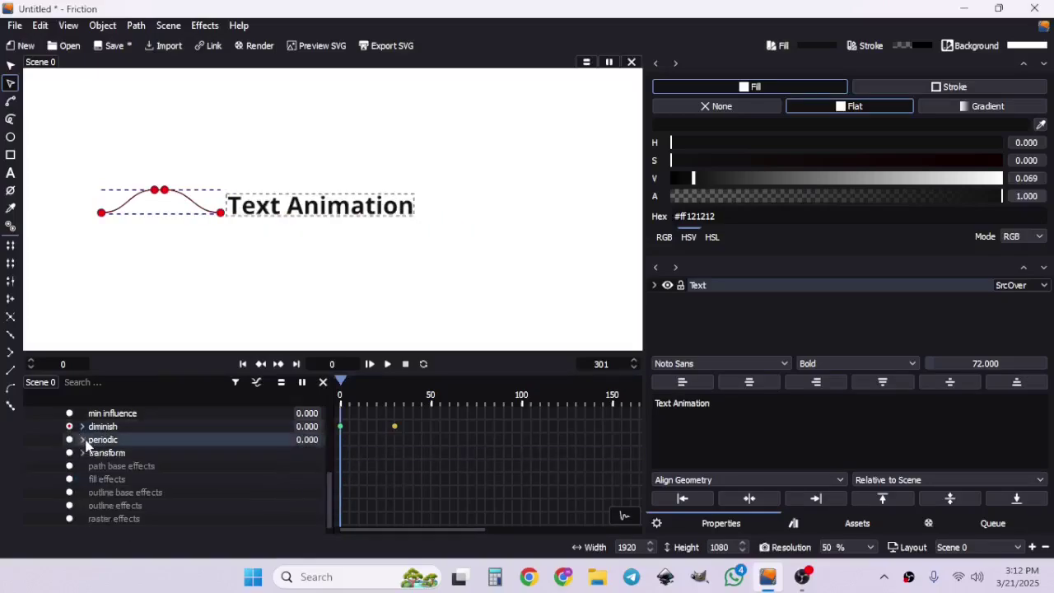
drag(306, 427, 328, 427)
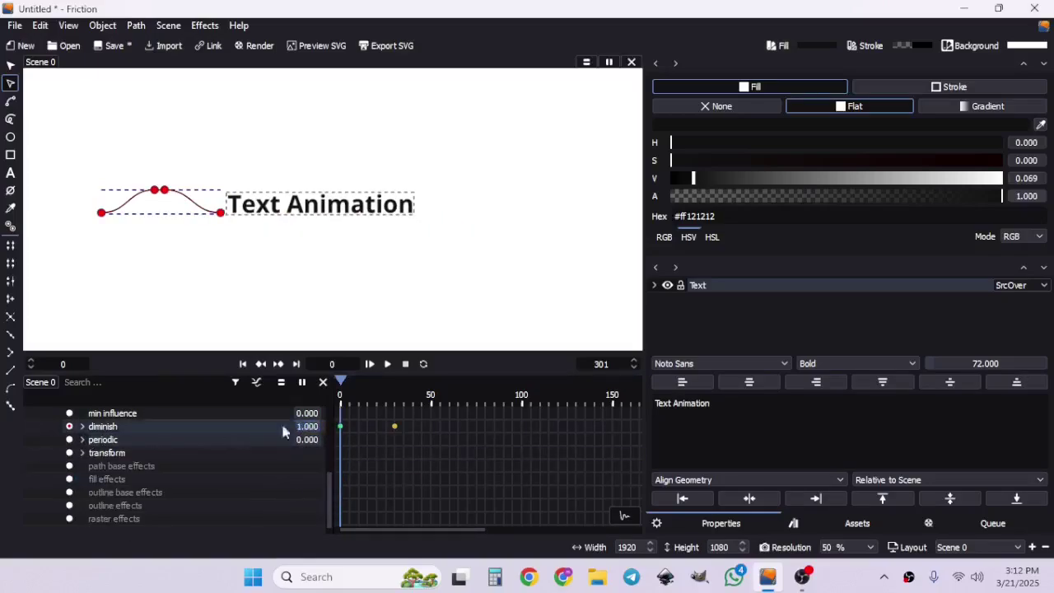
Step: Scrub the opening frames to review the diminish animation, and expand the diminish settings to show the keyframed points
drag(349, 390, 346, 384)
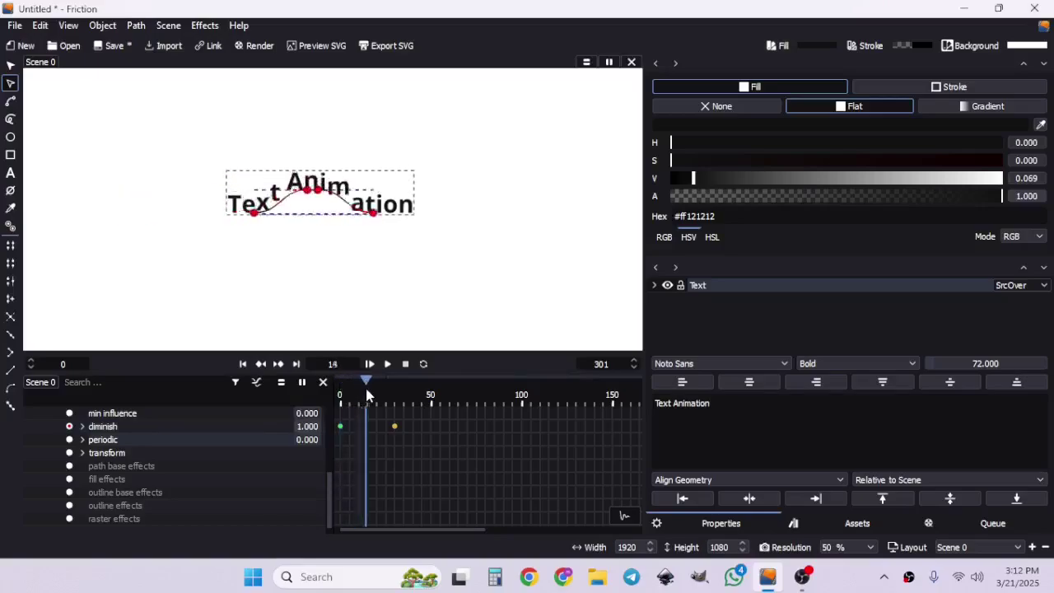
drag(368, 396, 340, 401)
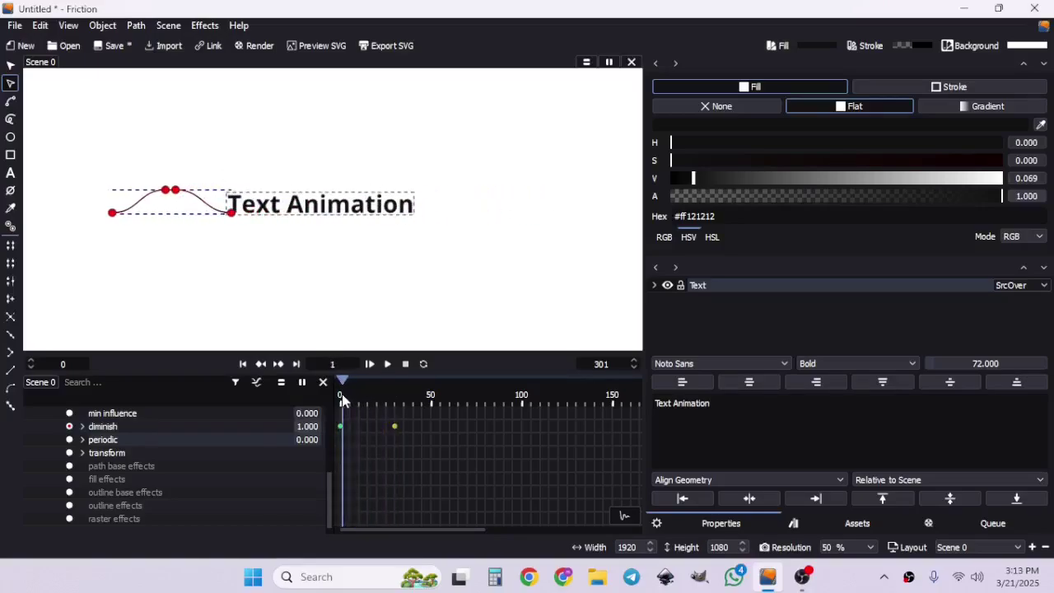
click(83, 426)
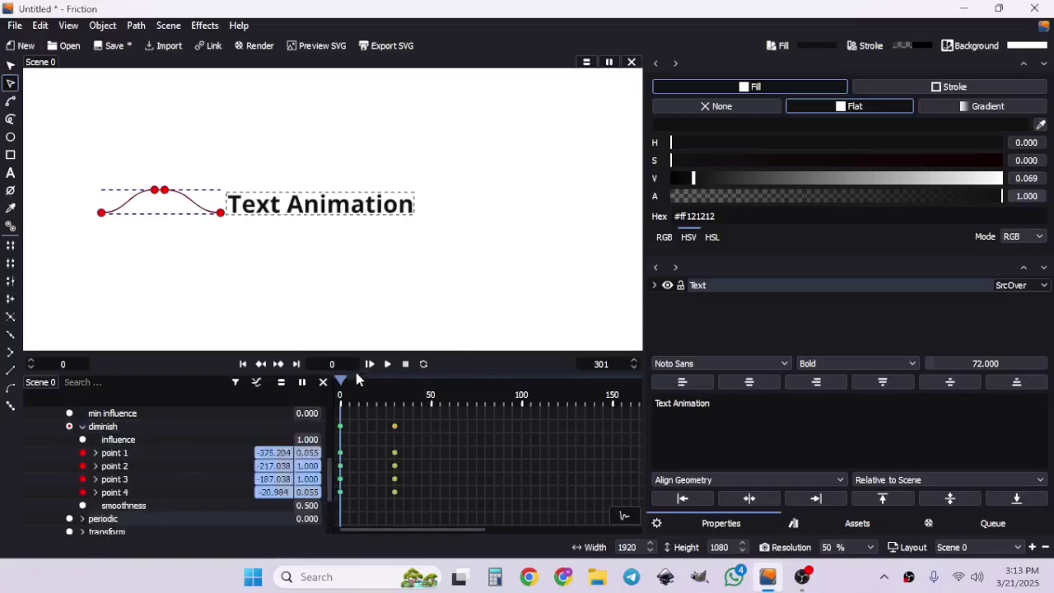
Step: Set the text effect's transform opacity to 50 and preview the letter animation from frame 0
click(82, 488)
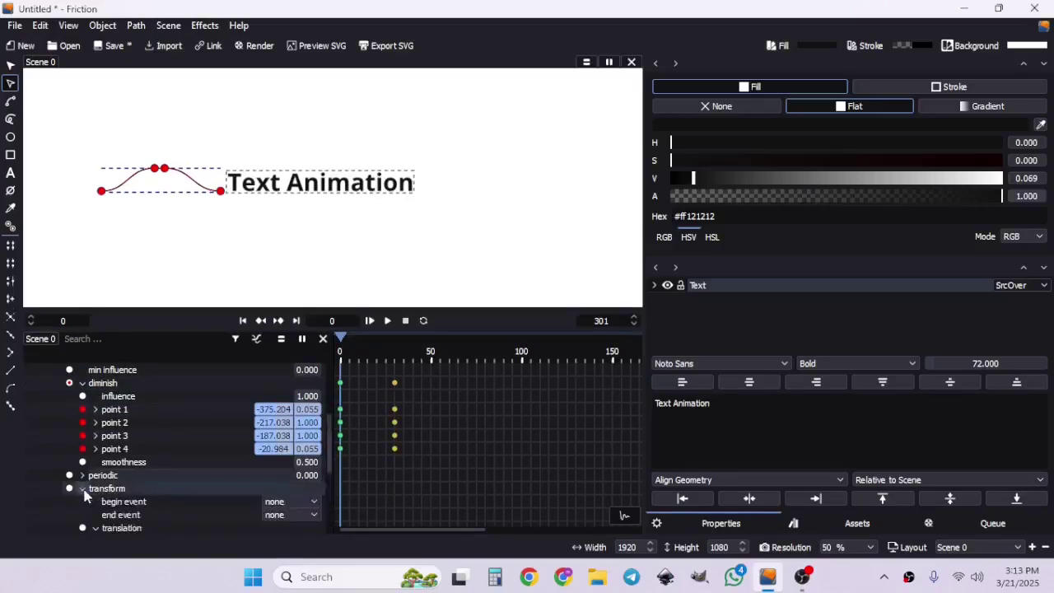
scroll(172, 474, down, 2)
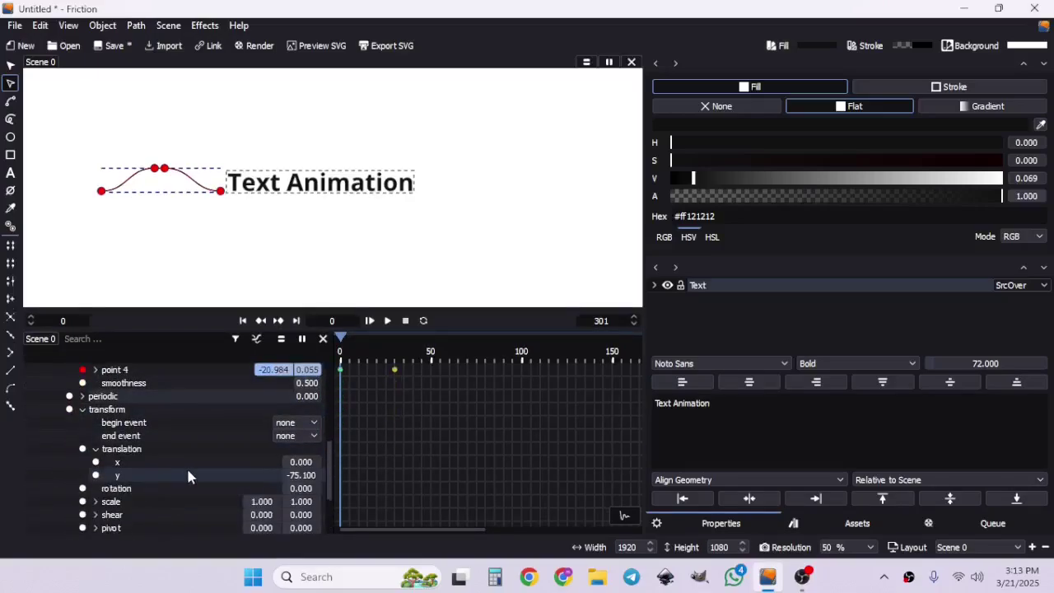
scroll(188, 475, down, 2)
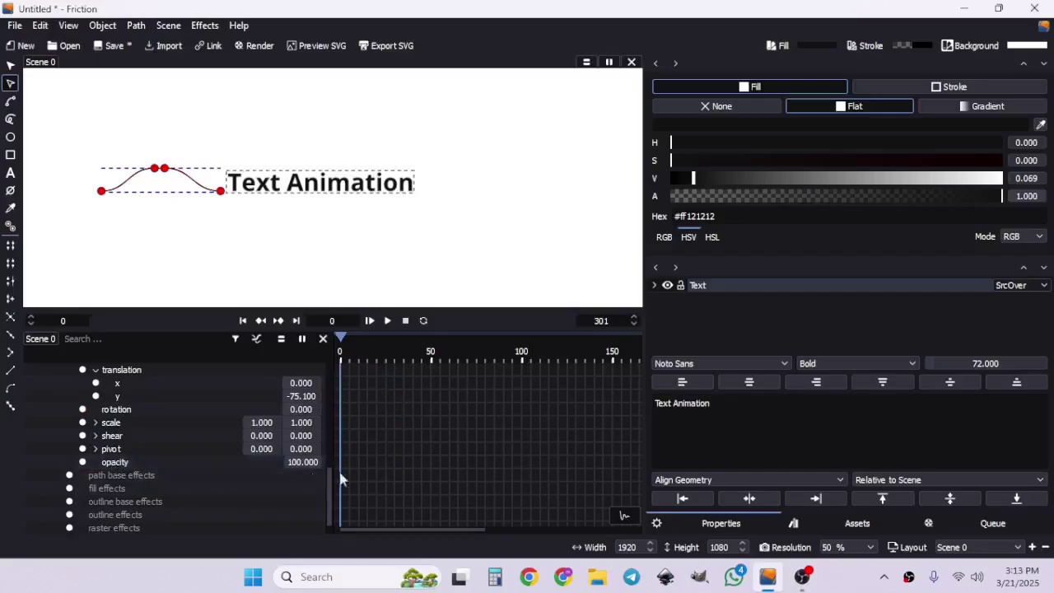
drag(303, 463, 262, 462)
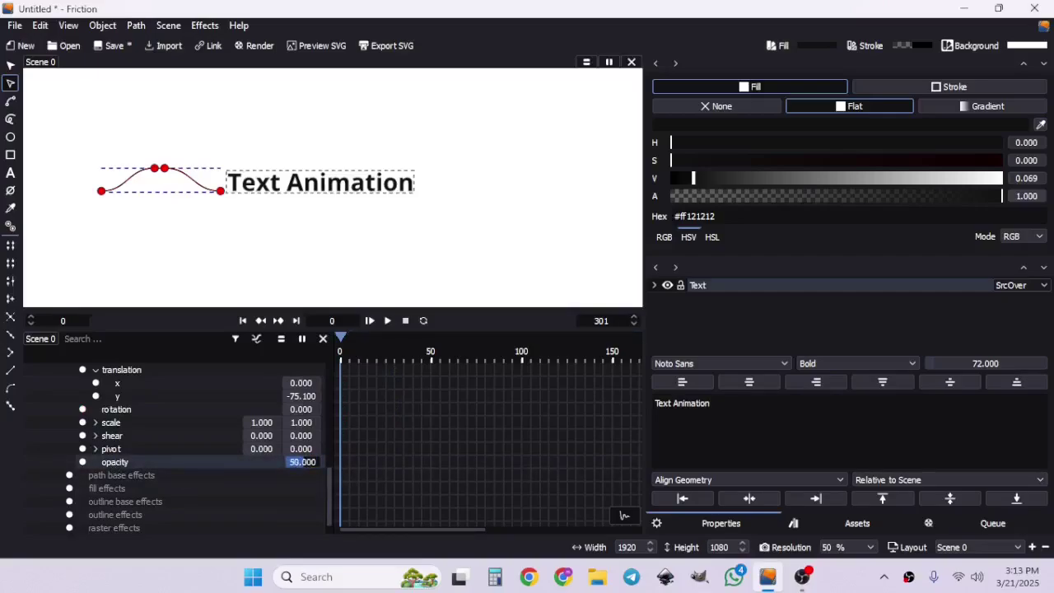
key(space)
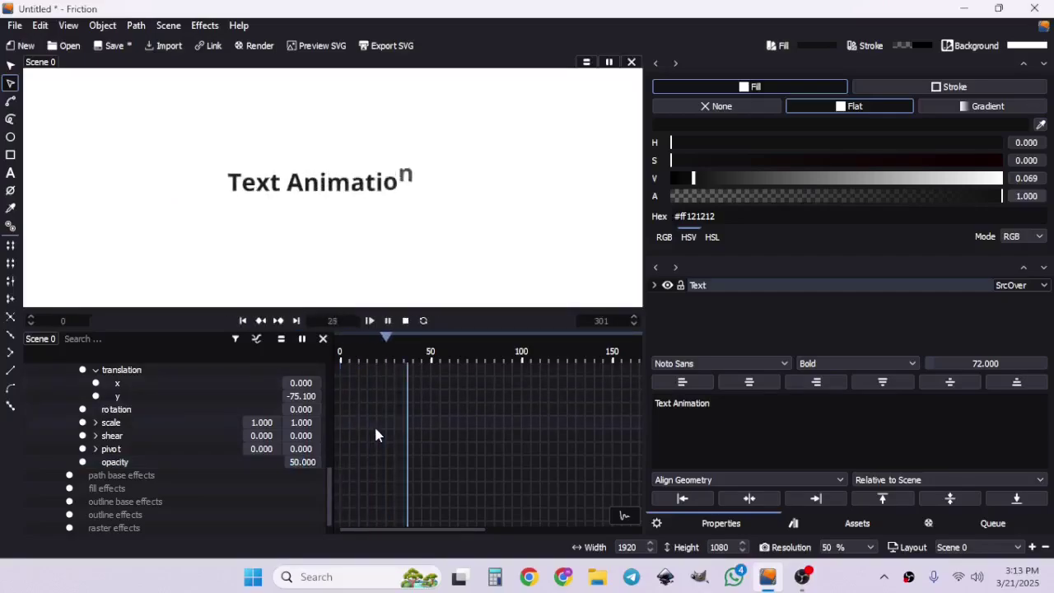
key(space)
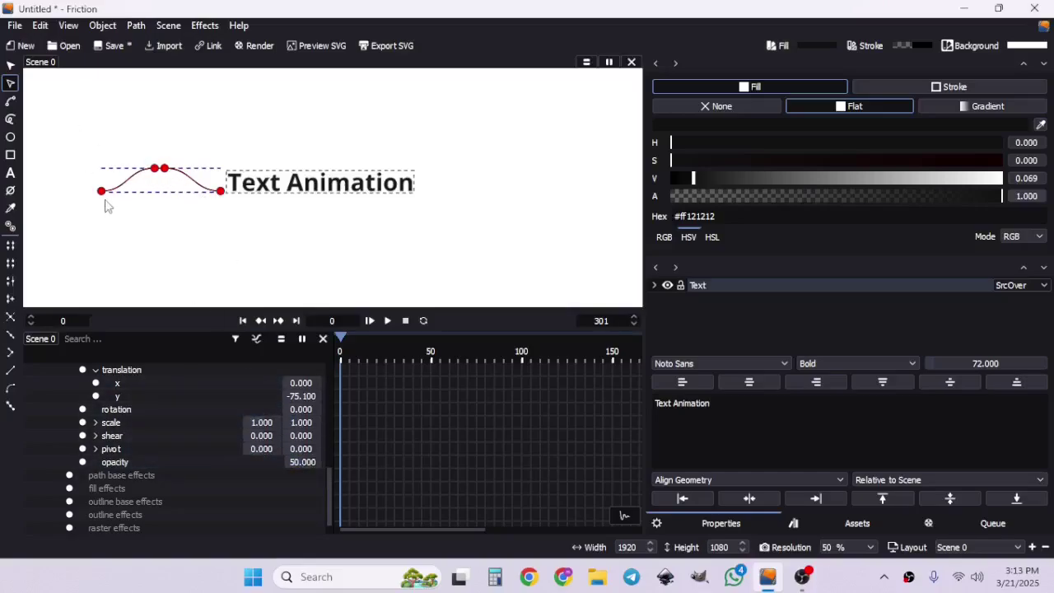
drag(341, 342, 340, 365)
Step: Restore the text effect's transform opacity to 100
click(311, 462)
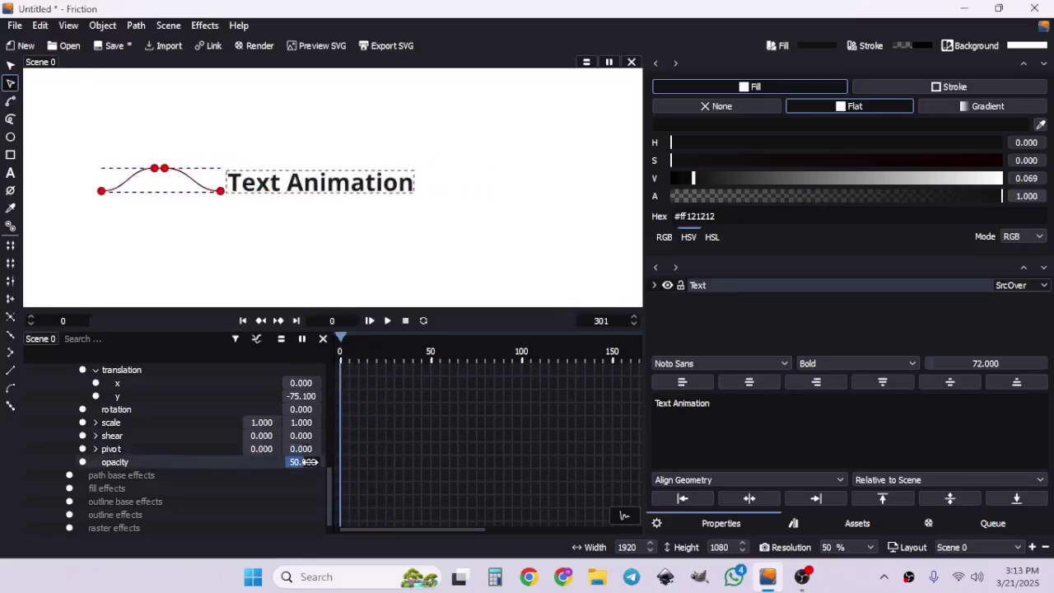
text(100)
key(Return)
Step: Set the text effect's scale to 5 in both x and y, and scrub the opening frames to check it
click(95, 423)
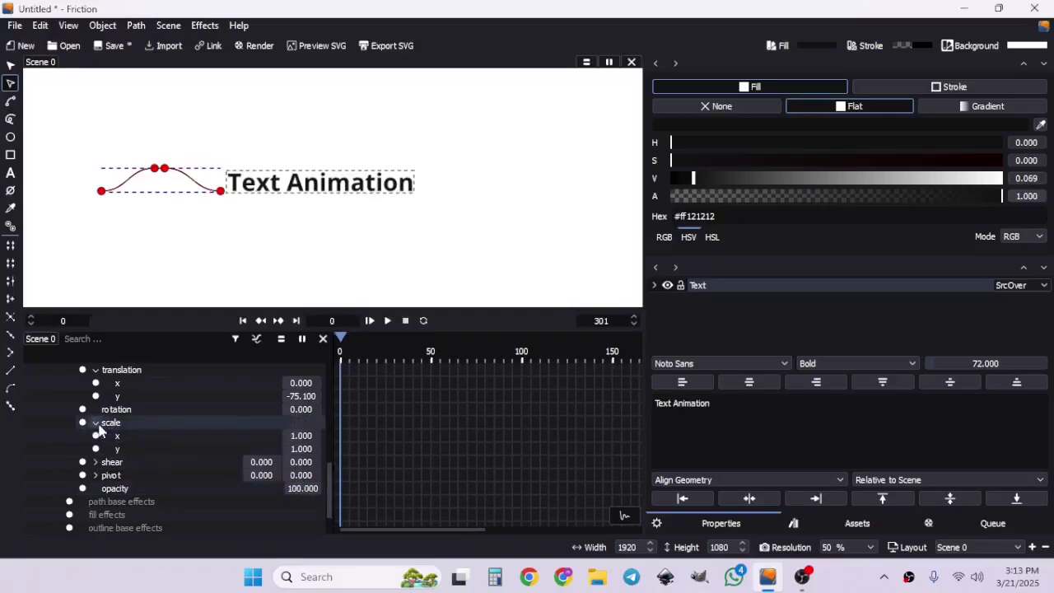
click(96, 422)
drag(261, 422, 298, 422)
click(261, 422)
scroll(261, 422, down, 1)
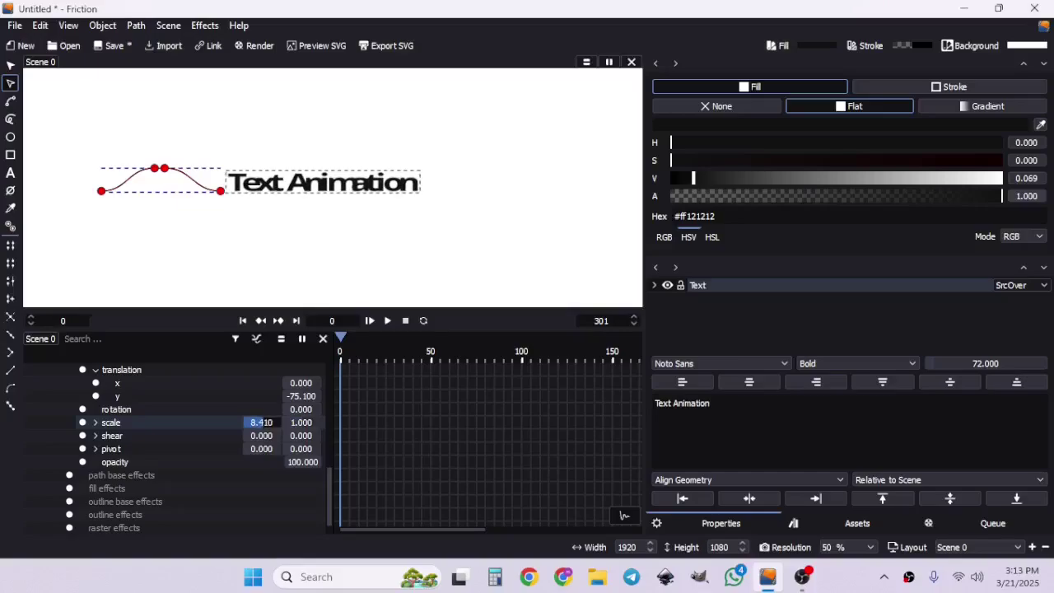
click(261, 422)
text(5)
key(Return)
click(301, 423)
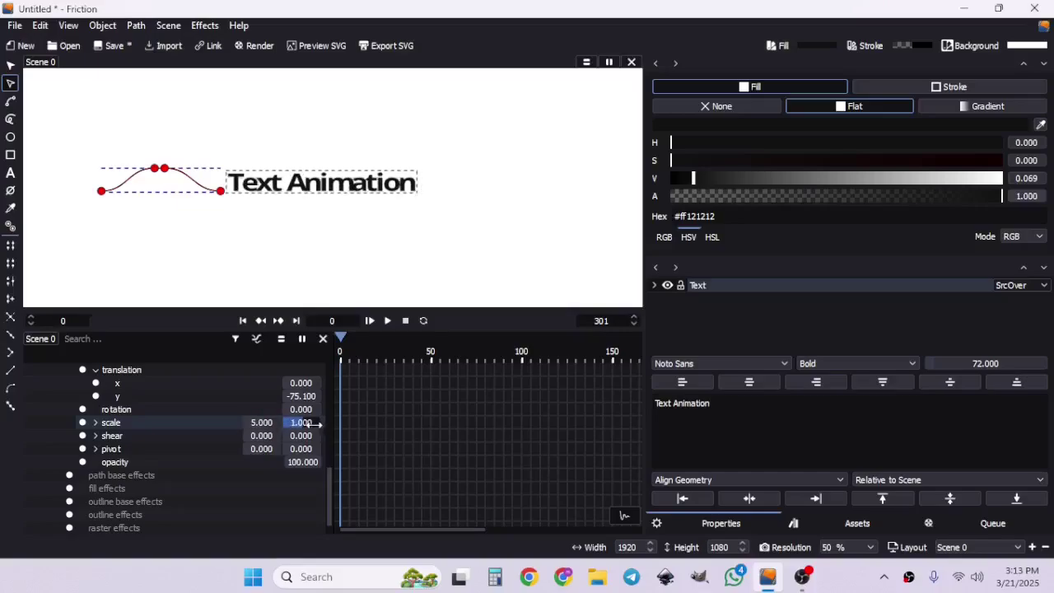
text(5)
key(Return)
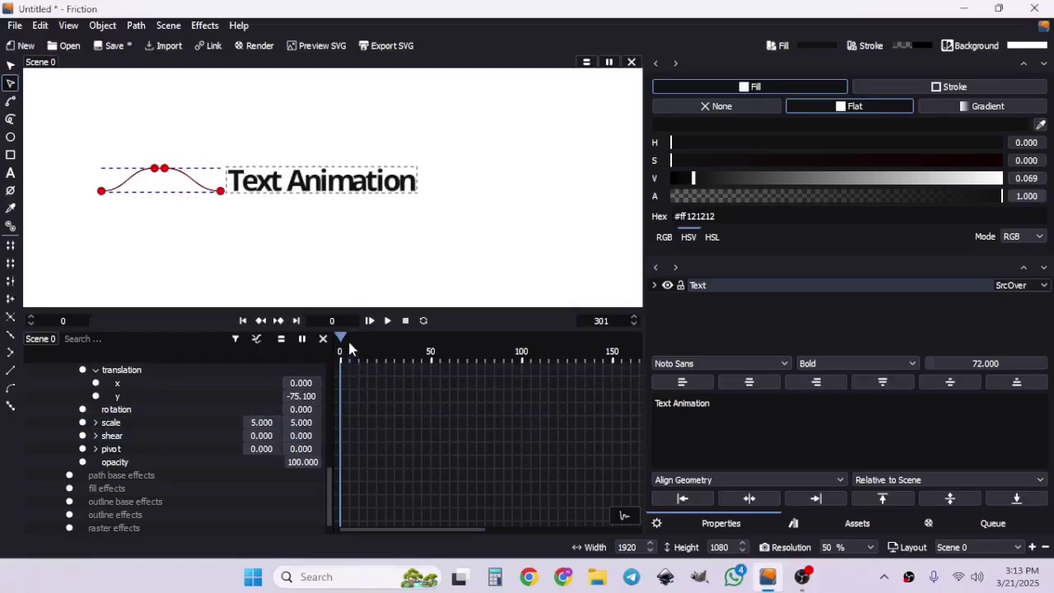
drag(342, 343, 340, 369)
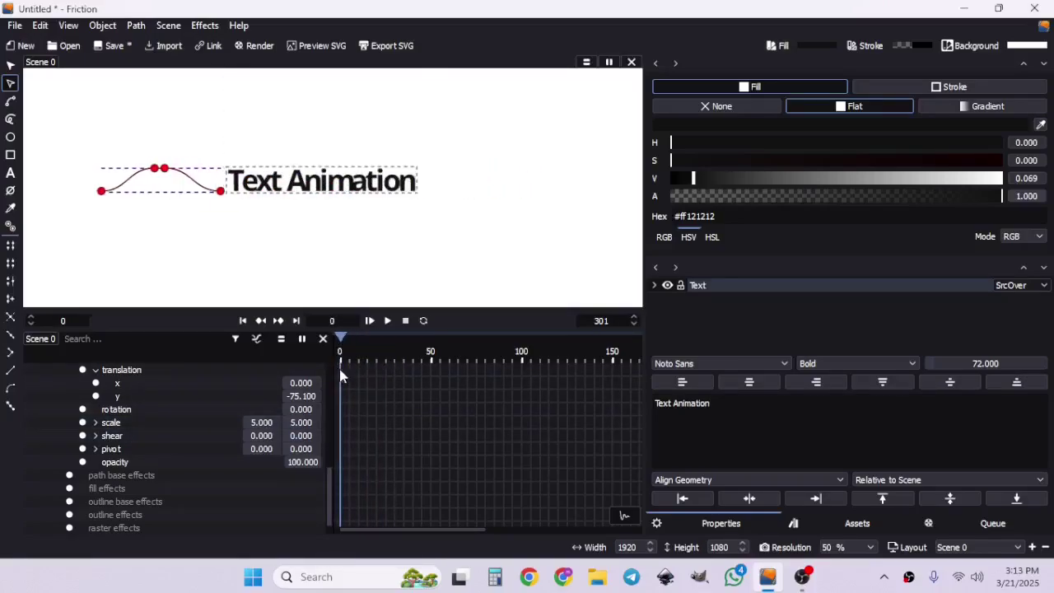
Step: Set the text effect's scale to 2 in both x and y, and scrub the opening frames
click(272, 422)
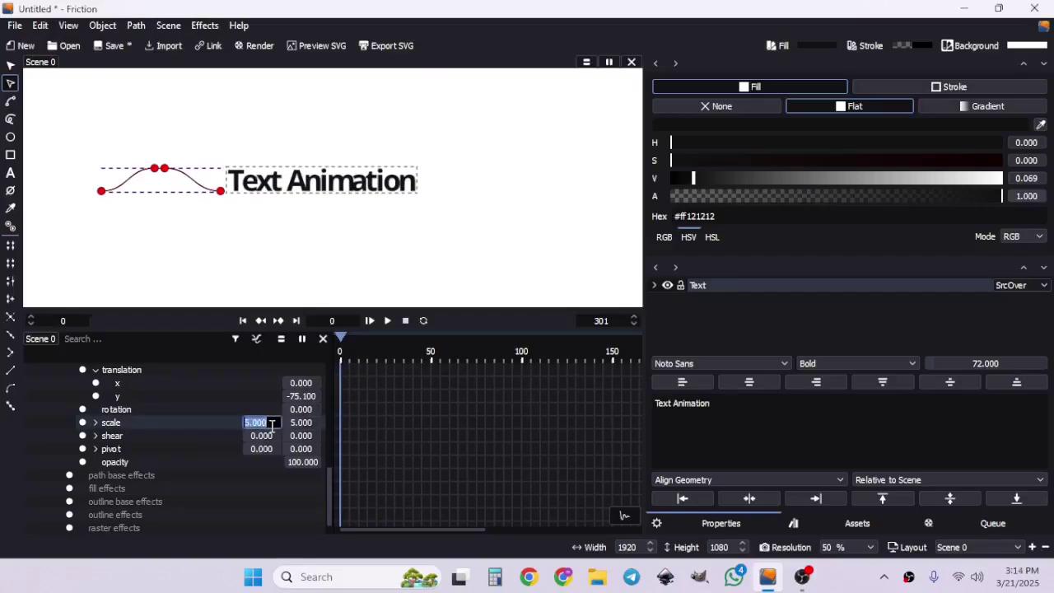
text(2)
key(Return)
mouse_move(341, 351)
mouse_down()
mouse_move(388, 350)
mouse_move(338, 365)
mouse_up()
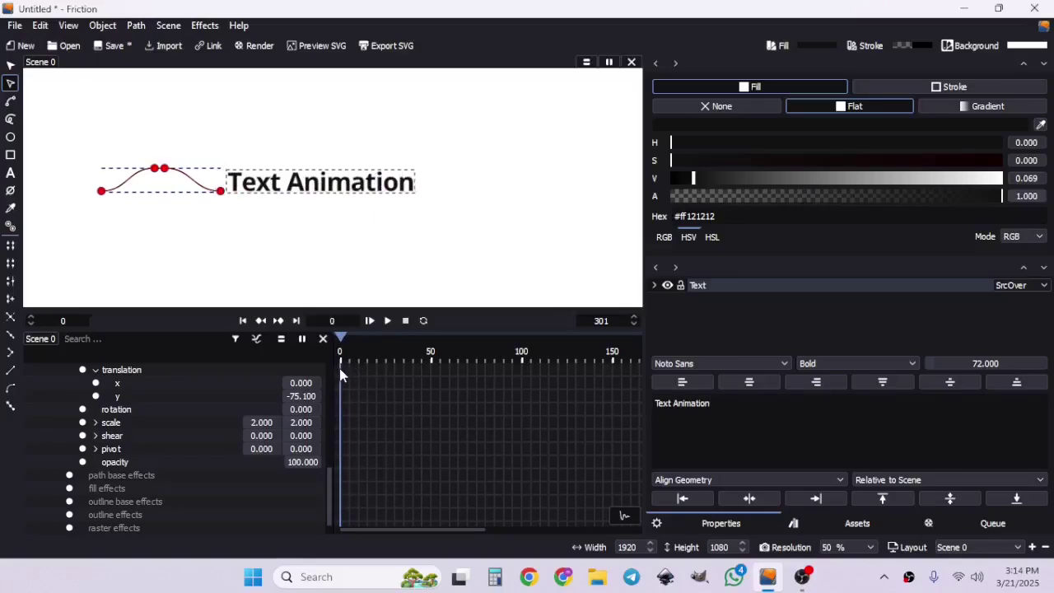
Step: Set the text effect's x translation to about 13.9, and scrub and play the animation from frame 0
click(300, 383)
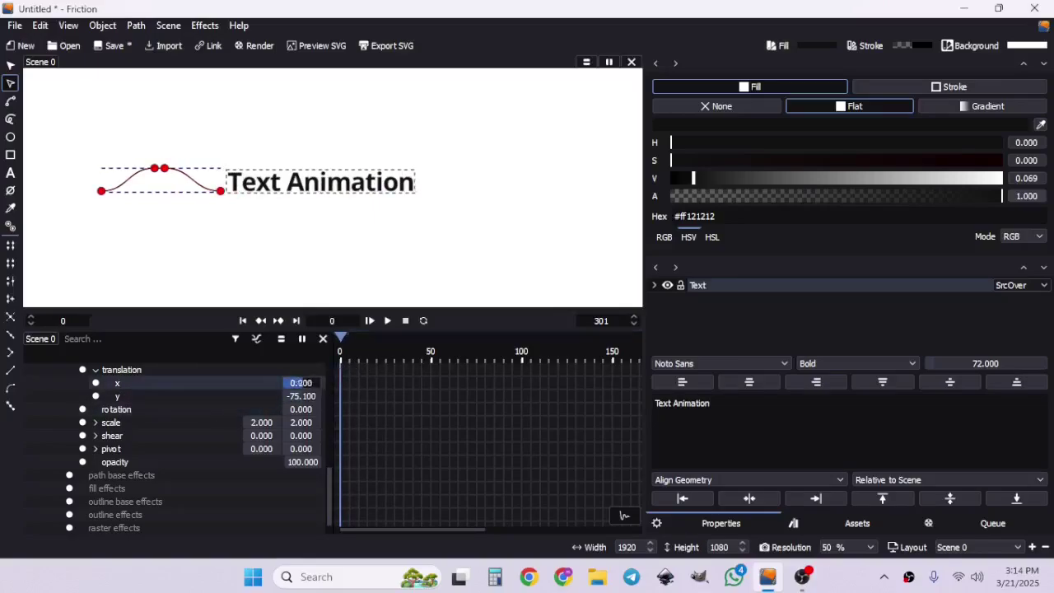
mouse_move(301, 383)
mouse_down()
mouse_move(332, 383)
mouse_move(298, 383)
mouse_up()
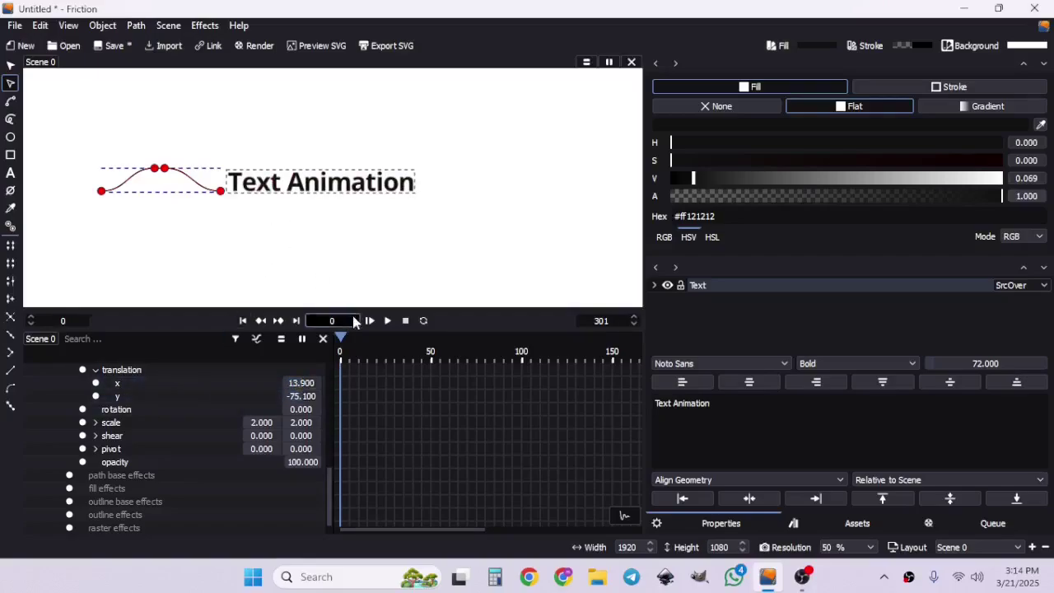
mouse_move(342, 341)
mouse_down()
mouse_move(390, 341)
mouse_move(341, 350)
mouse_up()
key(space)
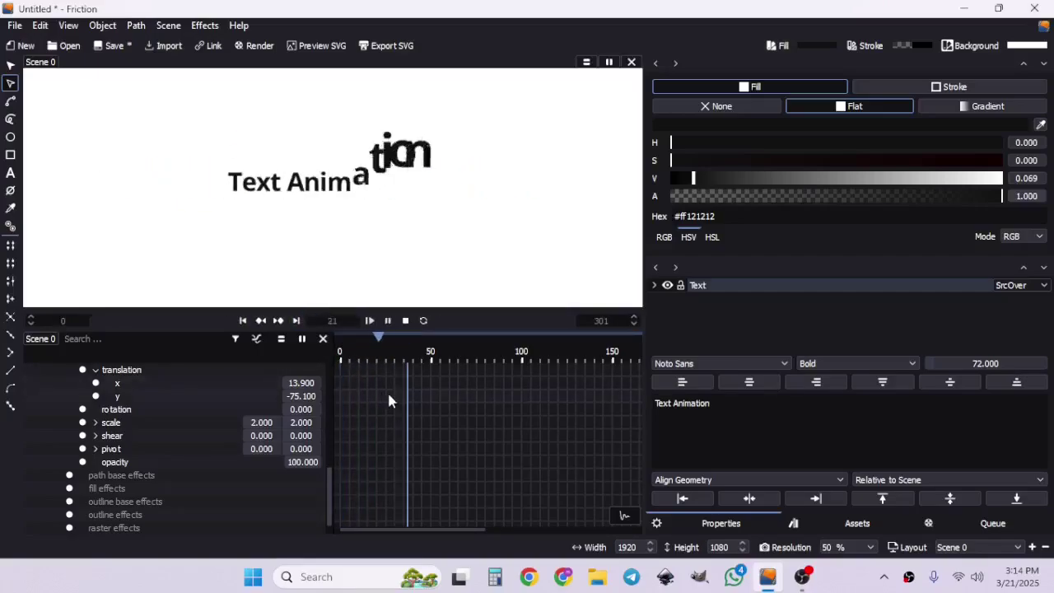
key(space)
key(space)
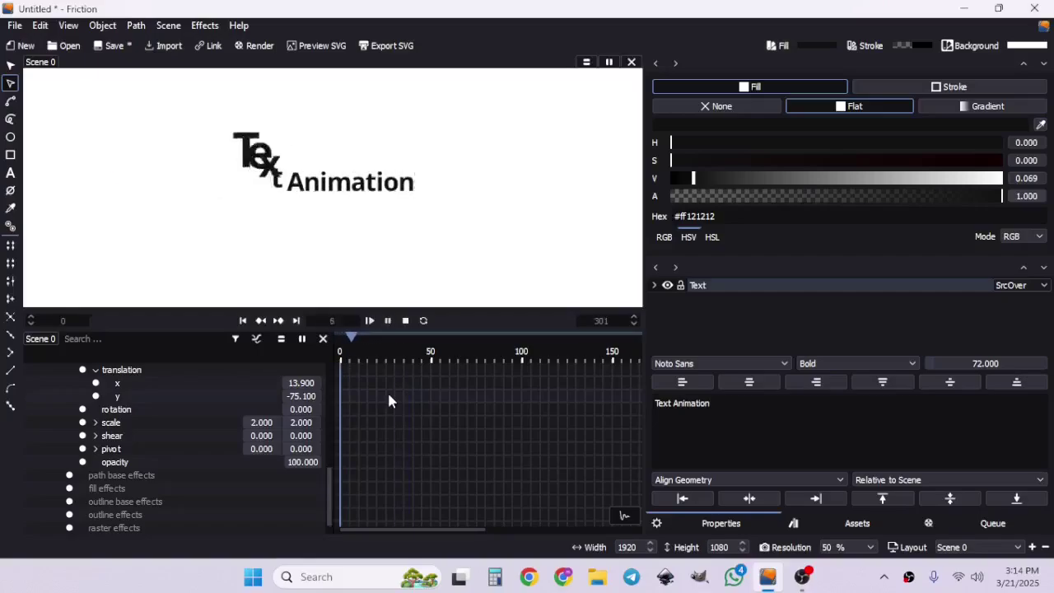
key(space)
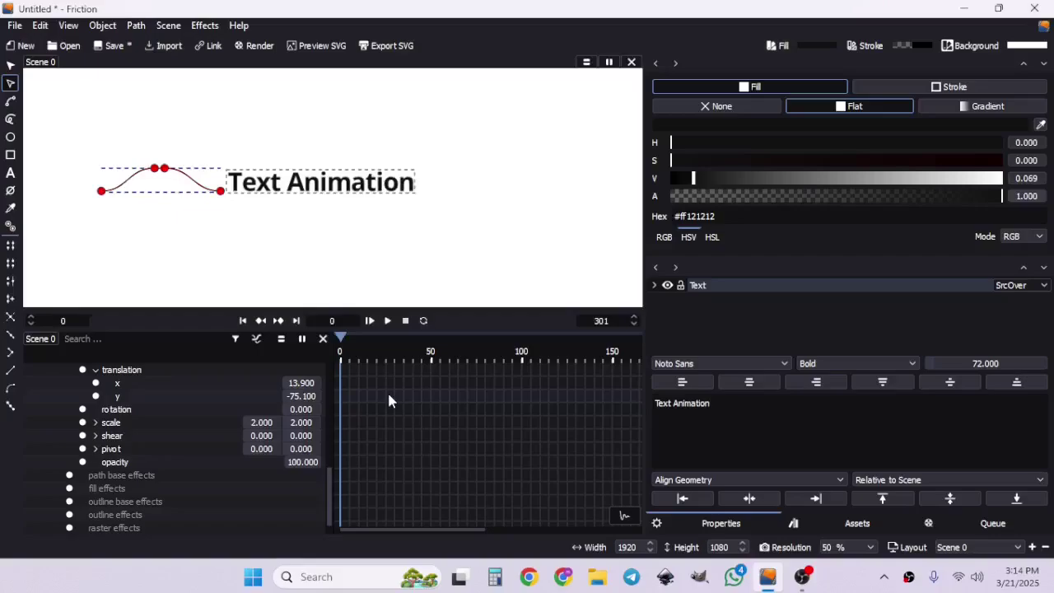
key(space)
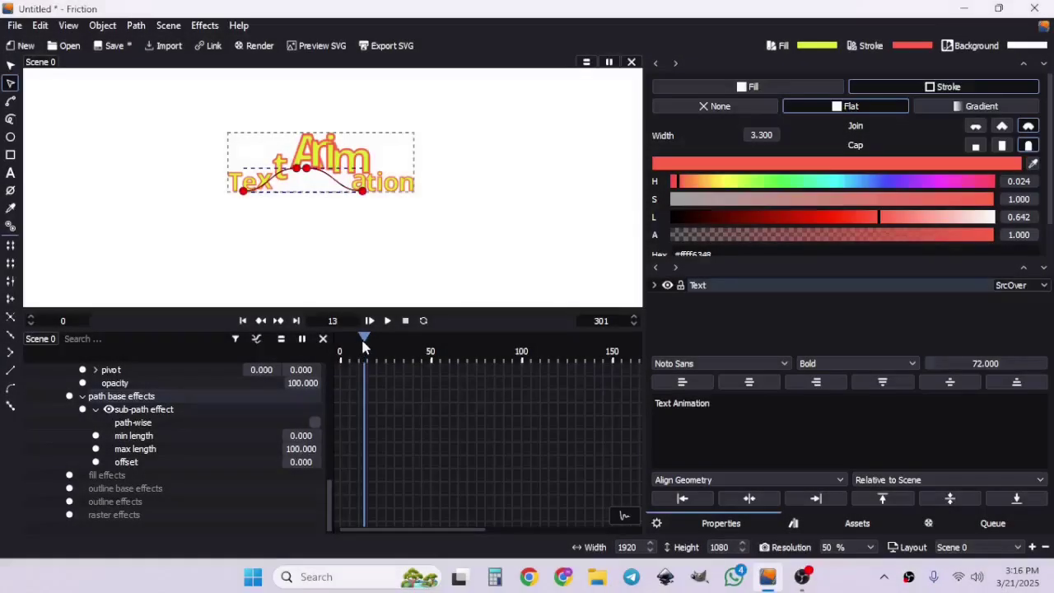
Step: Set the text effect's rotation to 10 at frame 0, and scrub and play the animation
drag(362, 341, 342, 368)
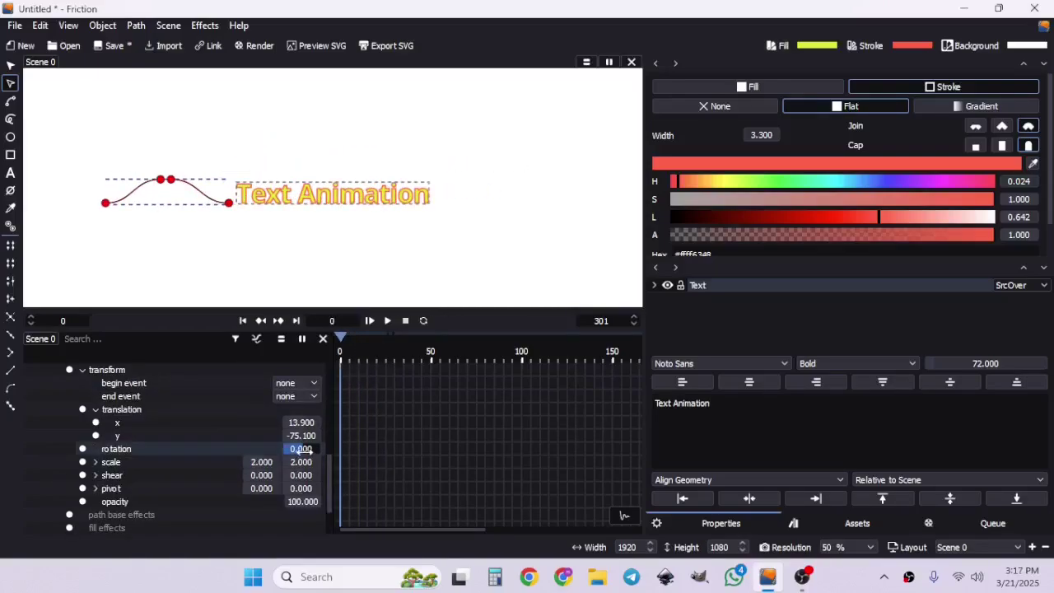
click(304, 450)
text(10)
key(Return)
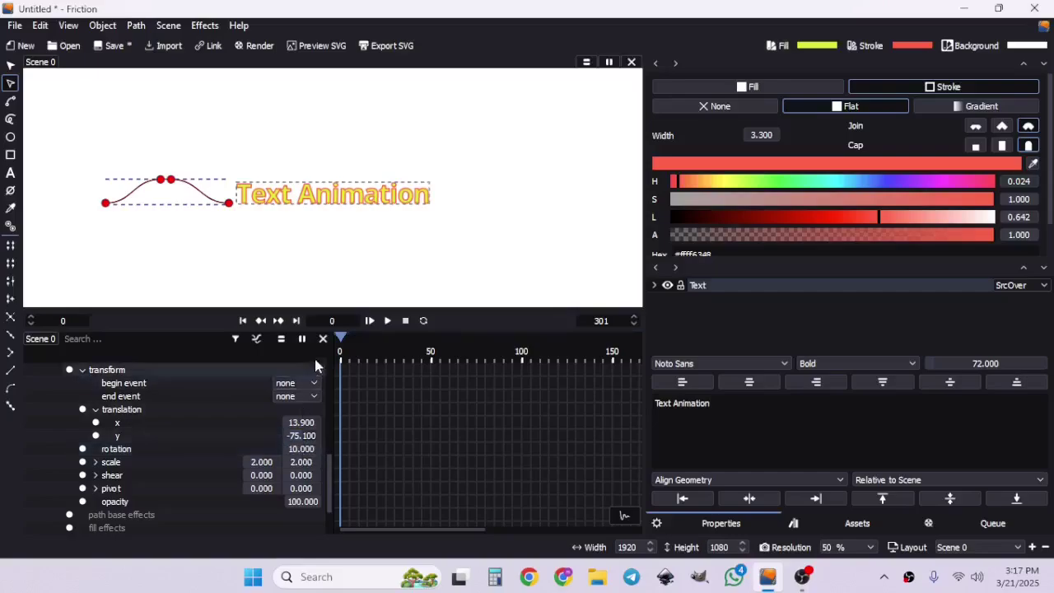
drag(342, 340, 340, 370)
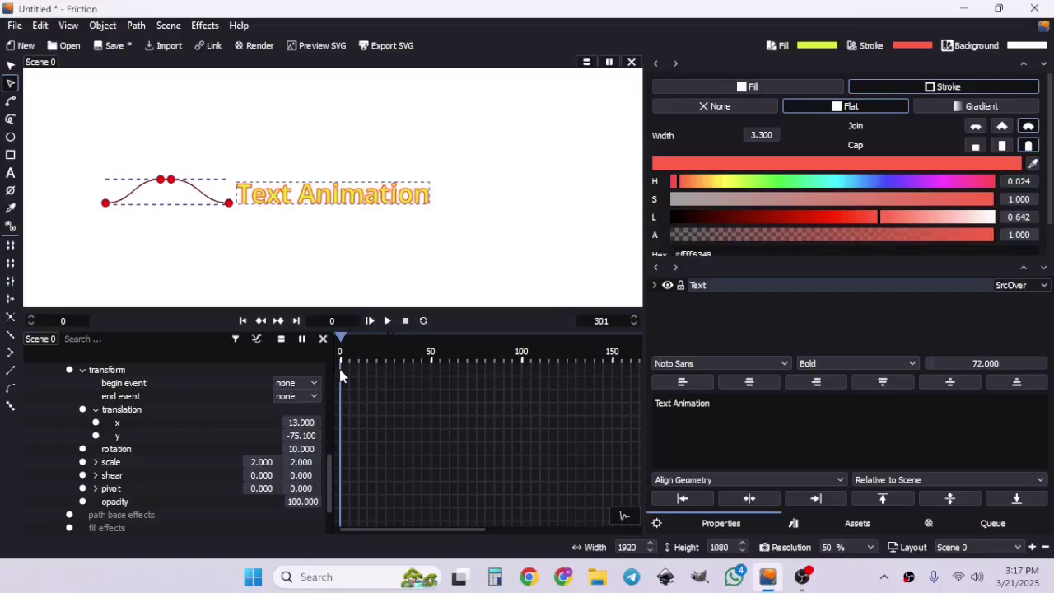
key(space)
key(space)
key(space)
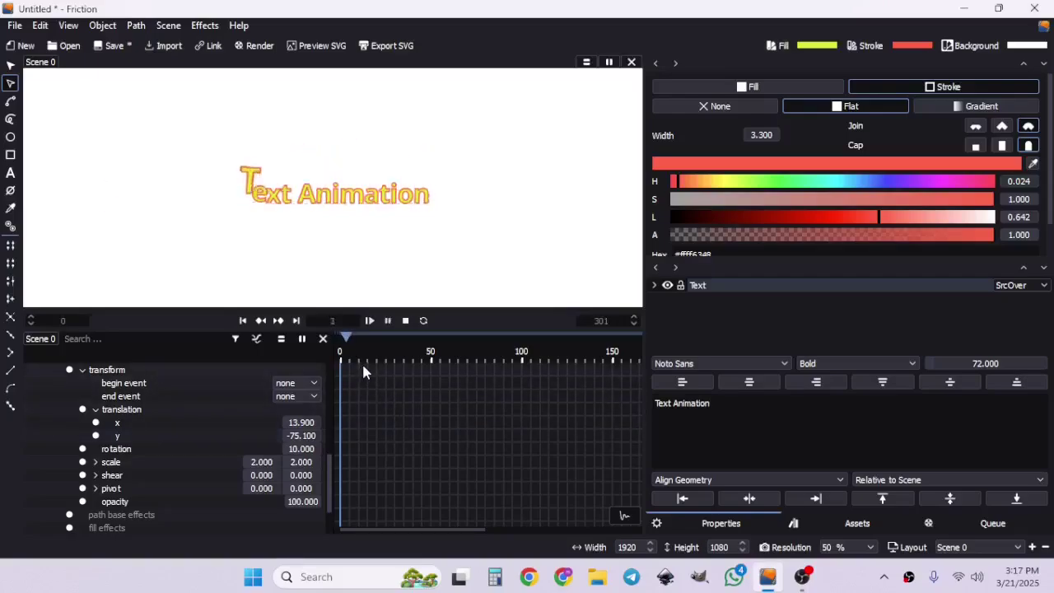
key(space)
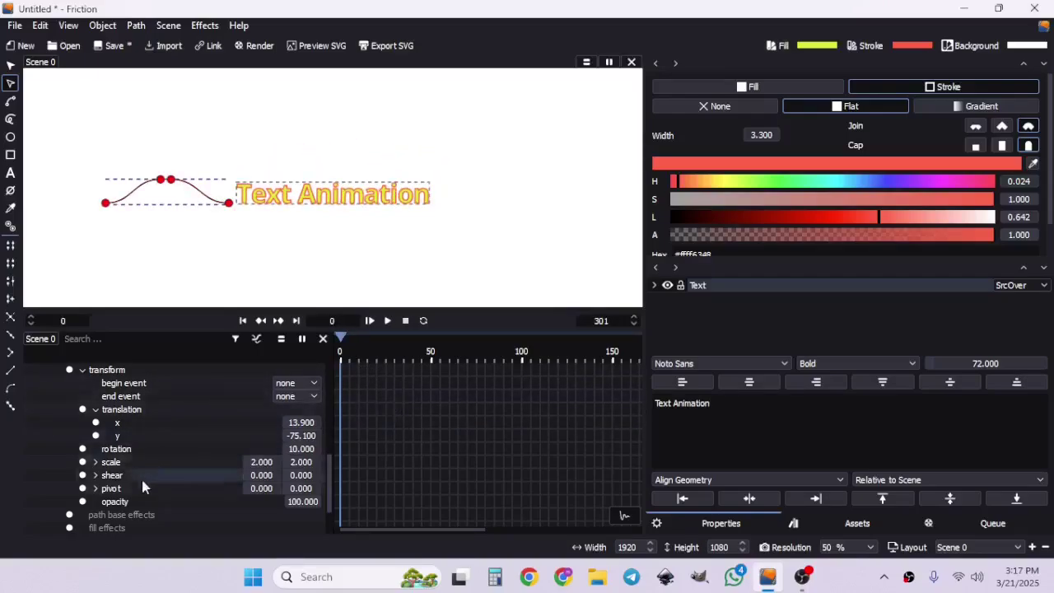
Step: Add a Duplicate effect to the text's path base effects and set its count to 16
scroll(156, 501, down, 2)
scroll(157, 487, down, 1)
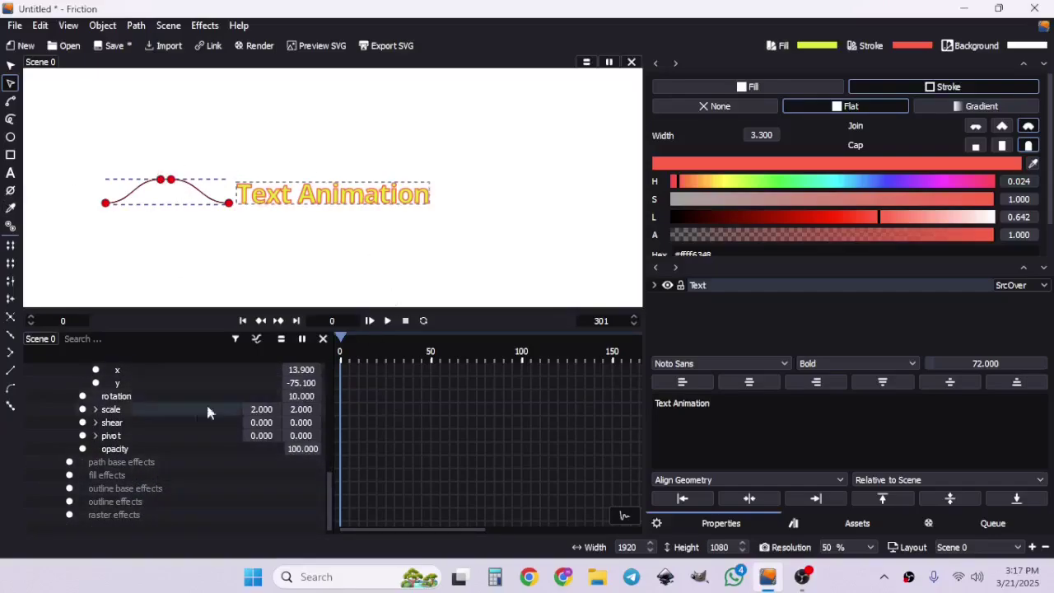
right_click(148, 461)
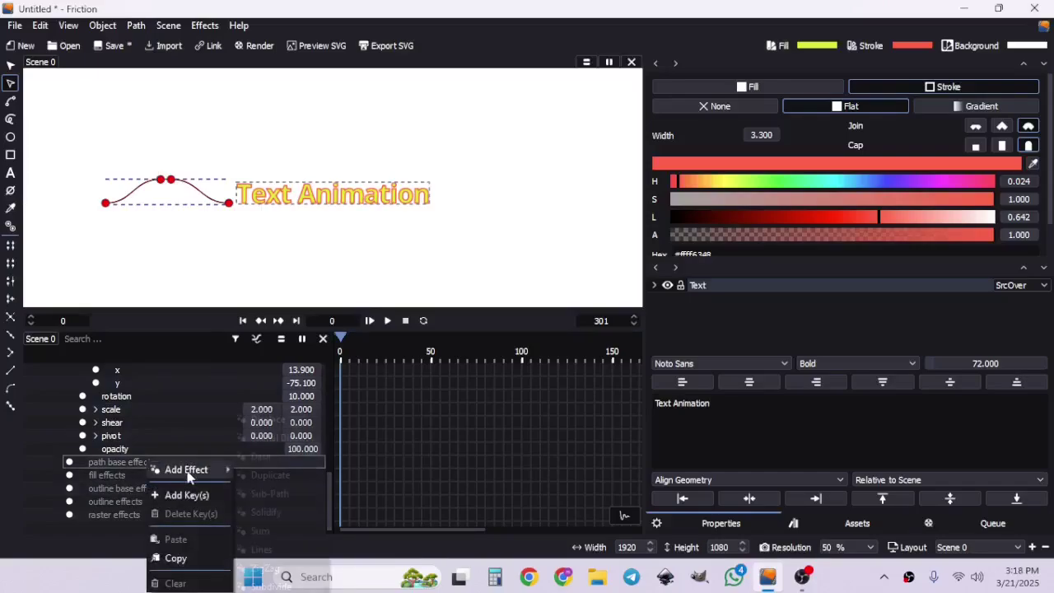
mouse_move(188, 475)
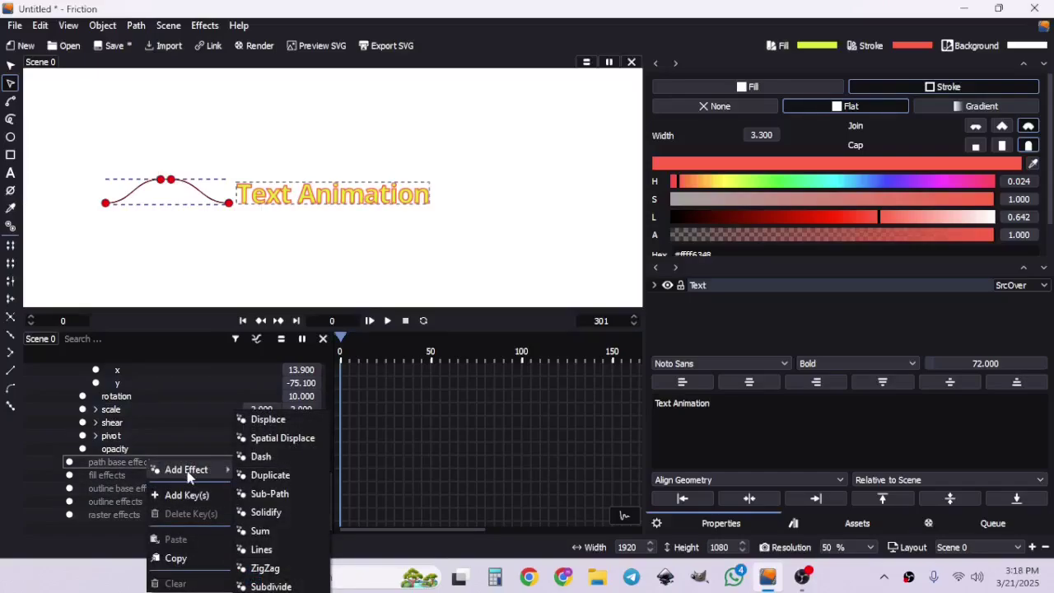
click(285, 478)
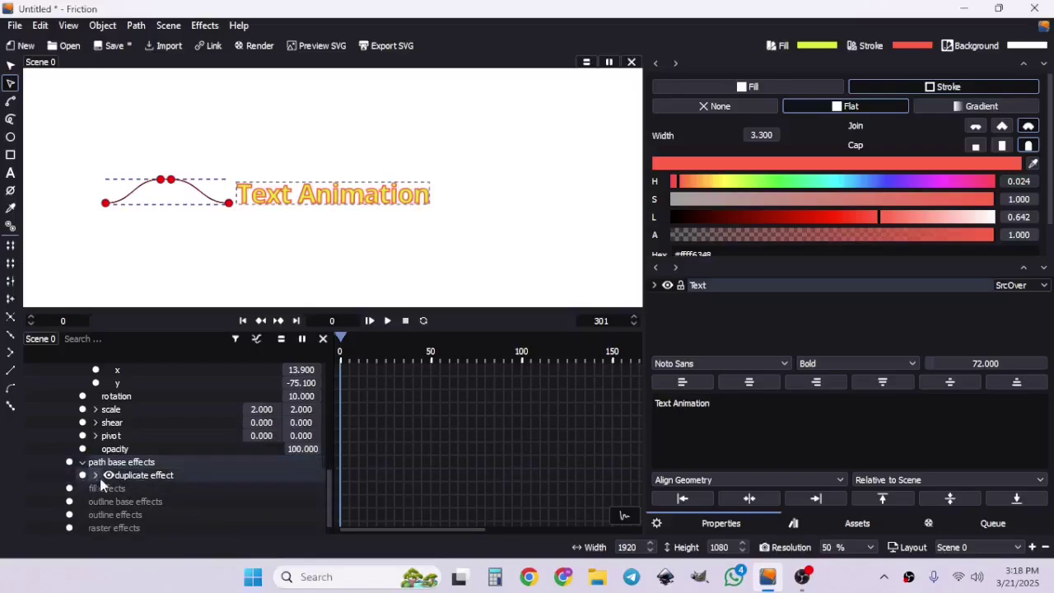
click(96, 475)
drag(313, 500, 321, 500)
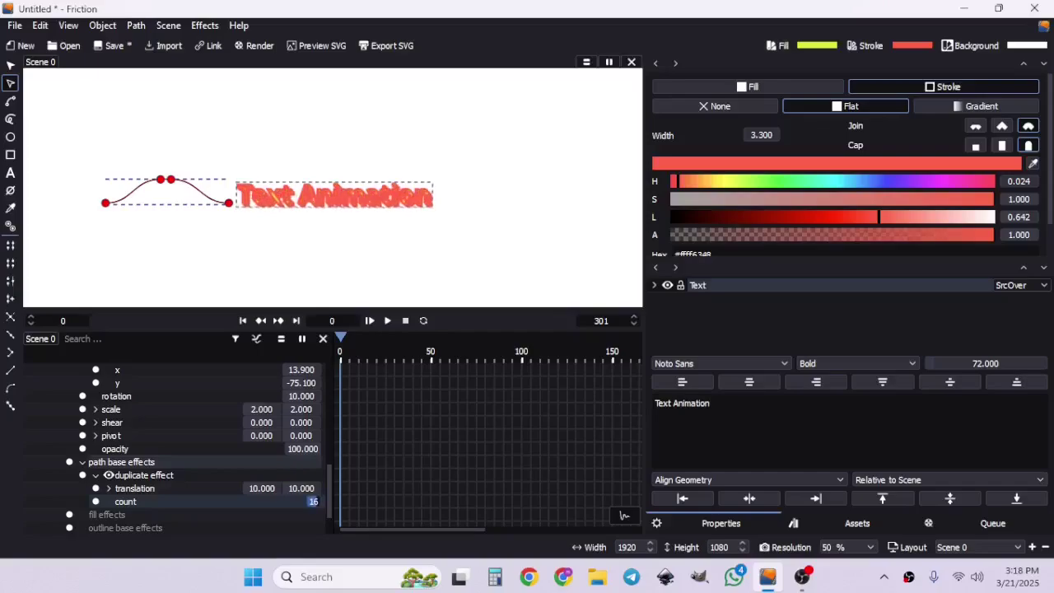
Step: Set the duplicate effect's translation to about 40.9 in x and 48.4 in y
click(262, 488)
key(Escape)
drag(301, 488, 334, 489)
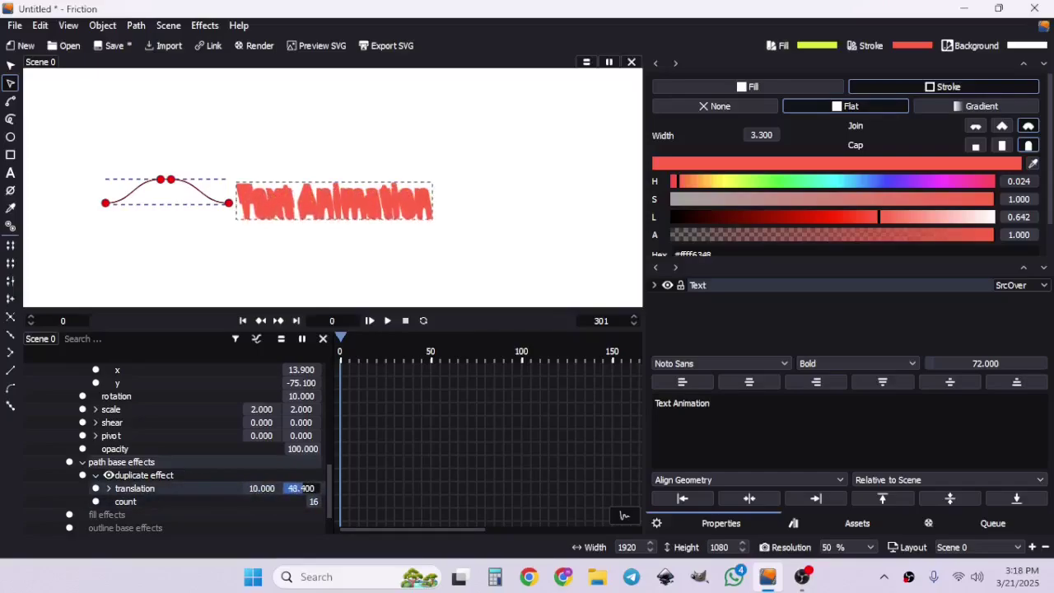
drag(257, 488, 283, 488)
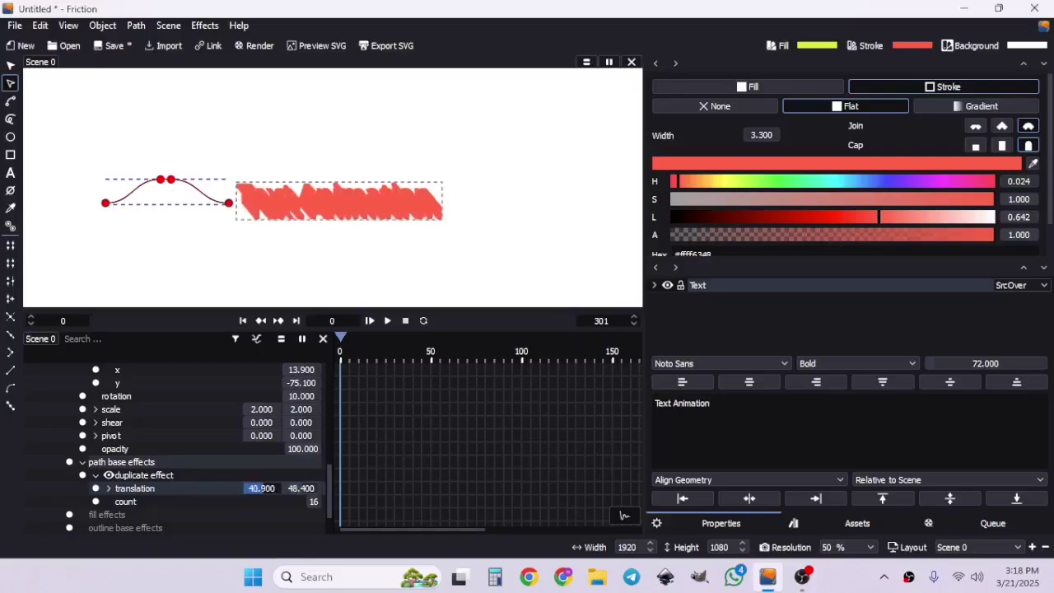
Step: Scrub the opening frames and play the animation to review the duplicated letters
mouse_move(342, 343)
mouse_down()
mouse_move(385, 345)
mouse_move(341, 357)
mouse_up()
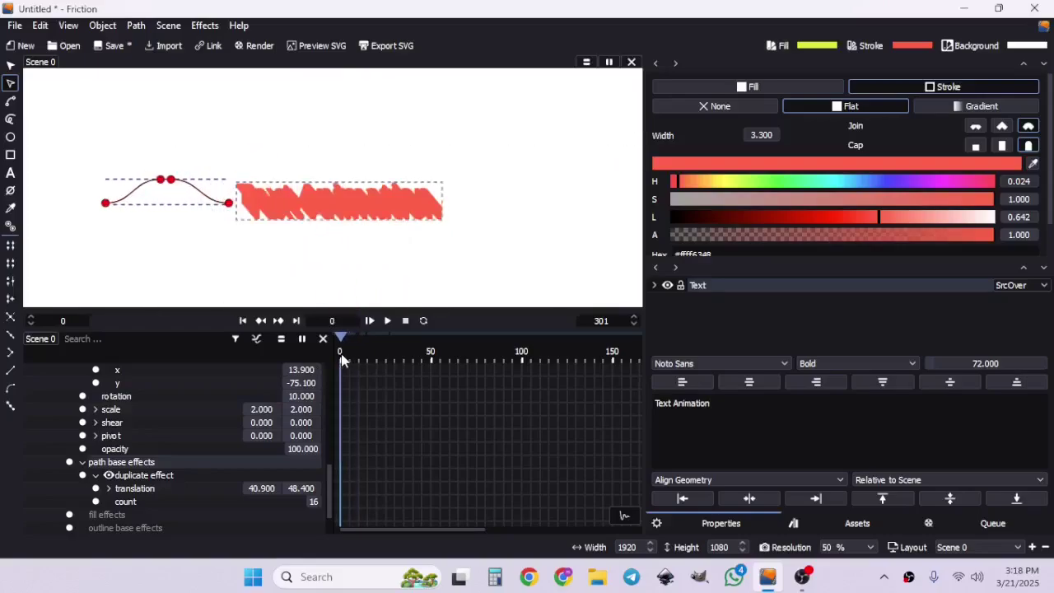
key(space)
key(space)
key(space)
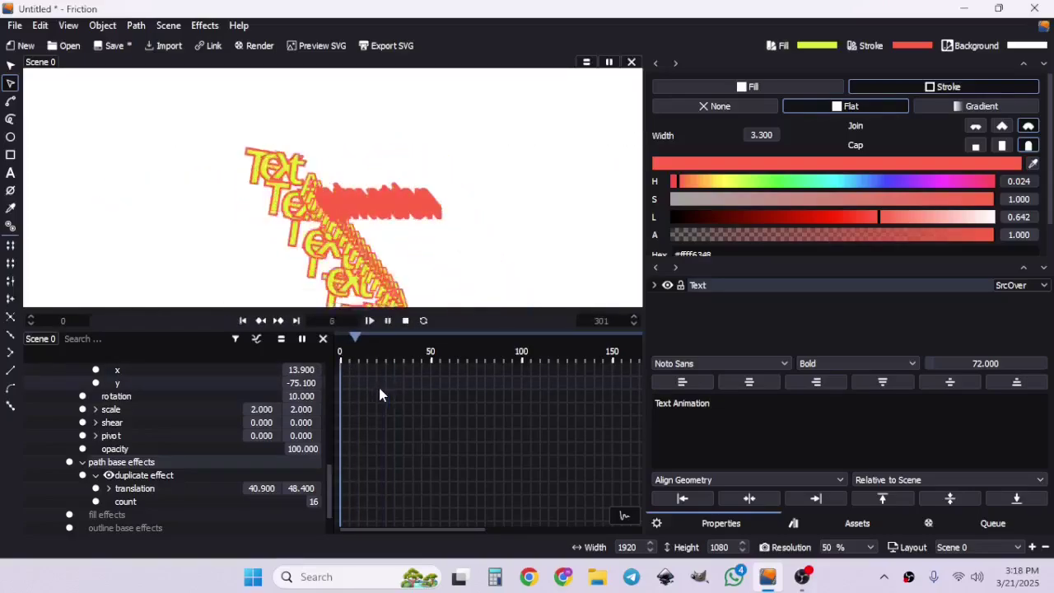
key(space)
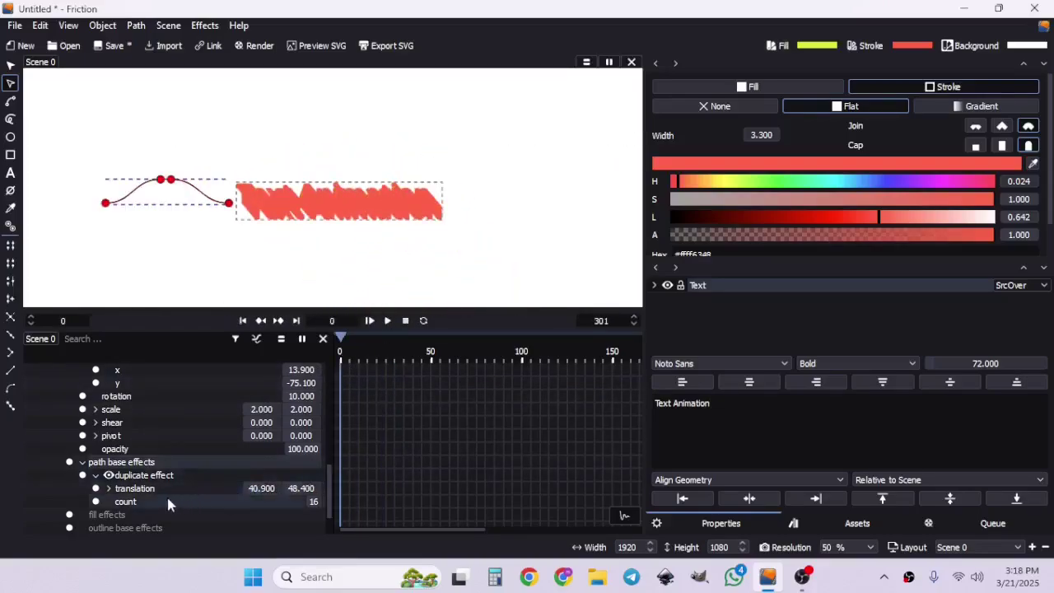
Step: Delete the Duplicate effect from the text's path base effects and collapse the transform settings
right_click(148, 476)
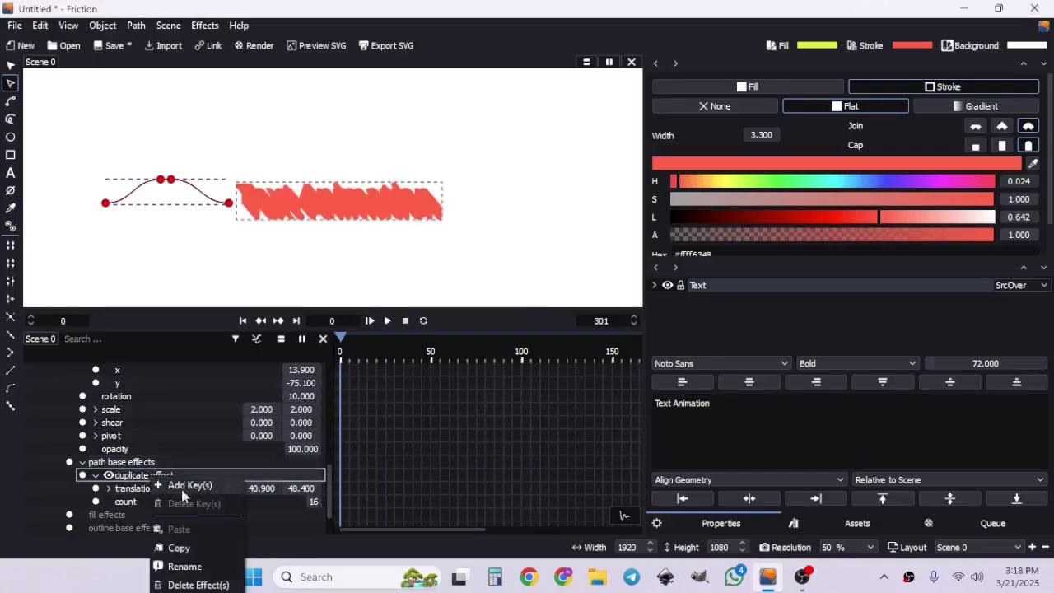
click(213, 584)
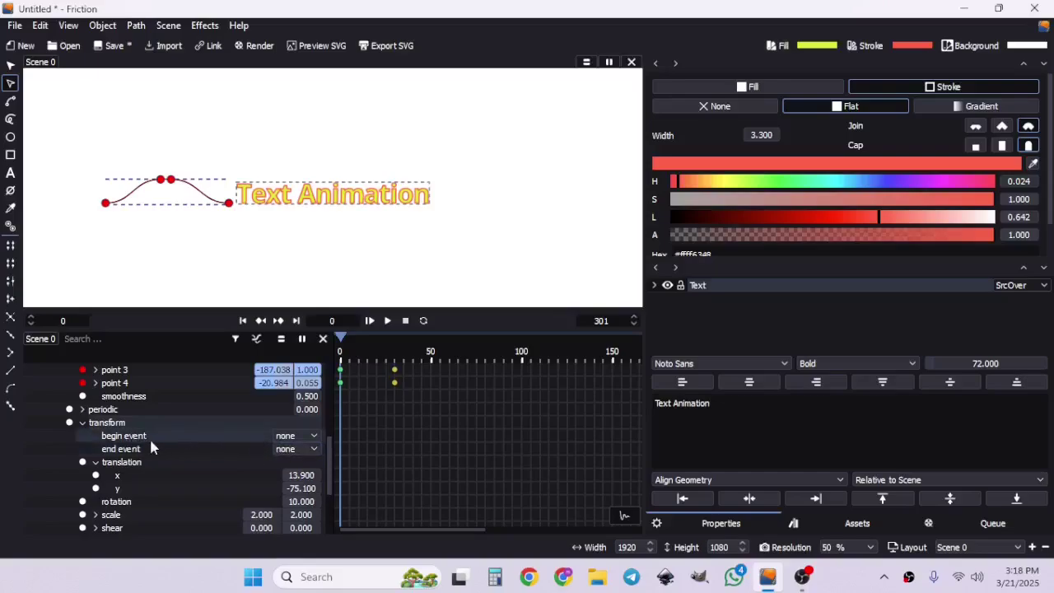
click(297, 438)
click(83, 423)
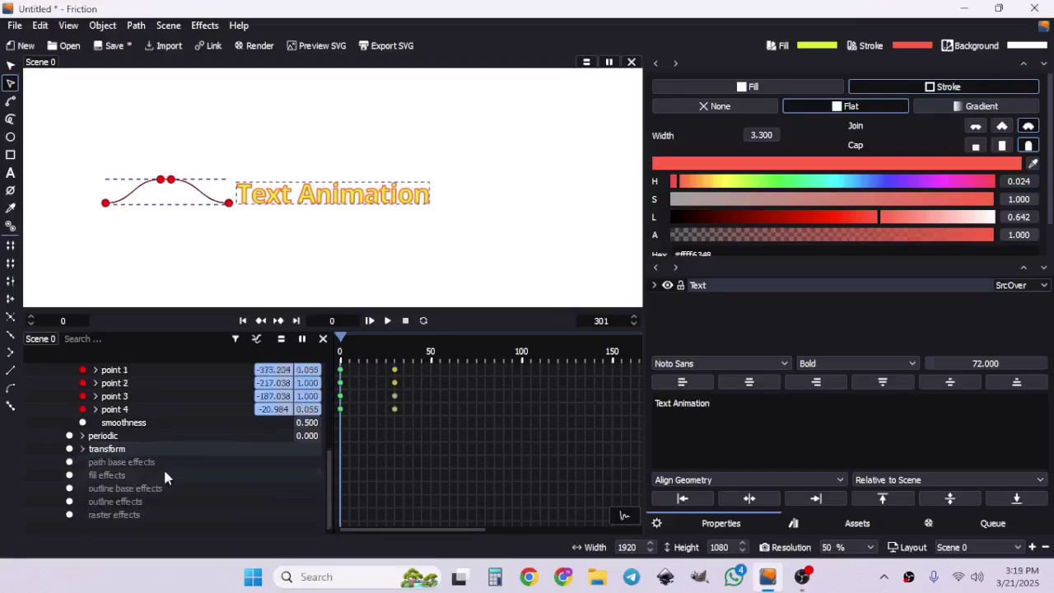
Step: Set the text effect's periodic influence to 1 and diminish influence to 0, and preview the animation
click(82, 436)
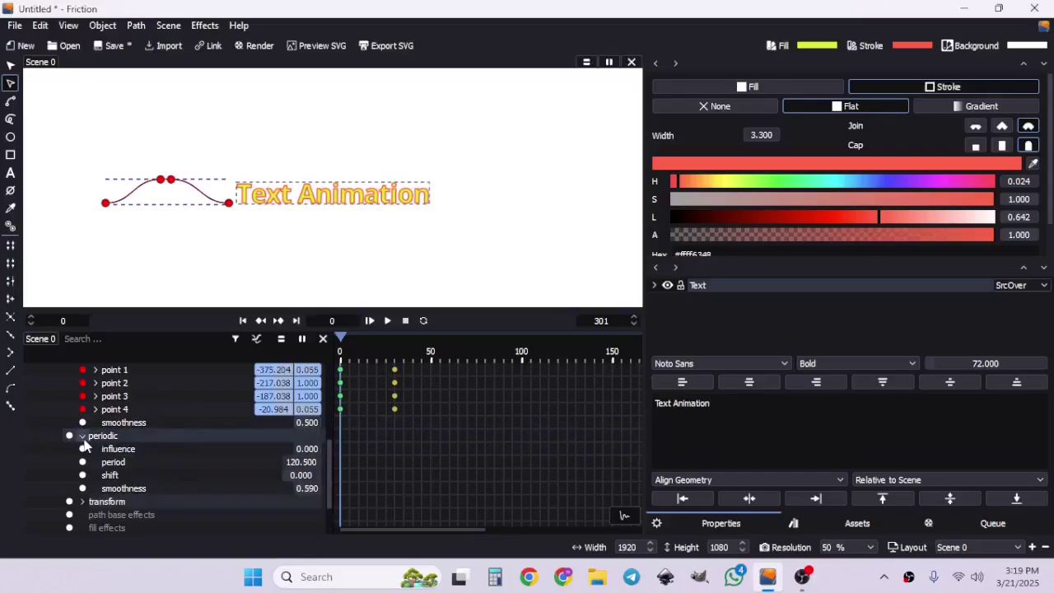
drag(306, 448, 323, 448)
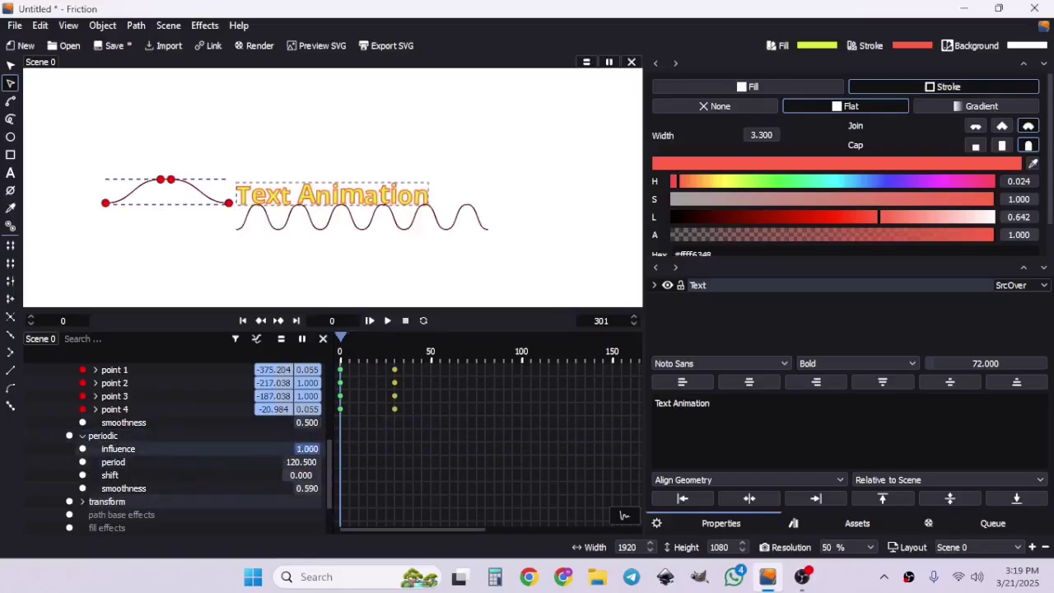
scroll(306, 395, up, 1)
drag(297, 409, 279, 410)
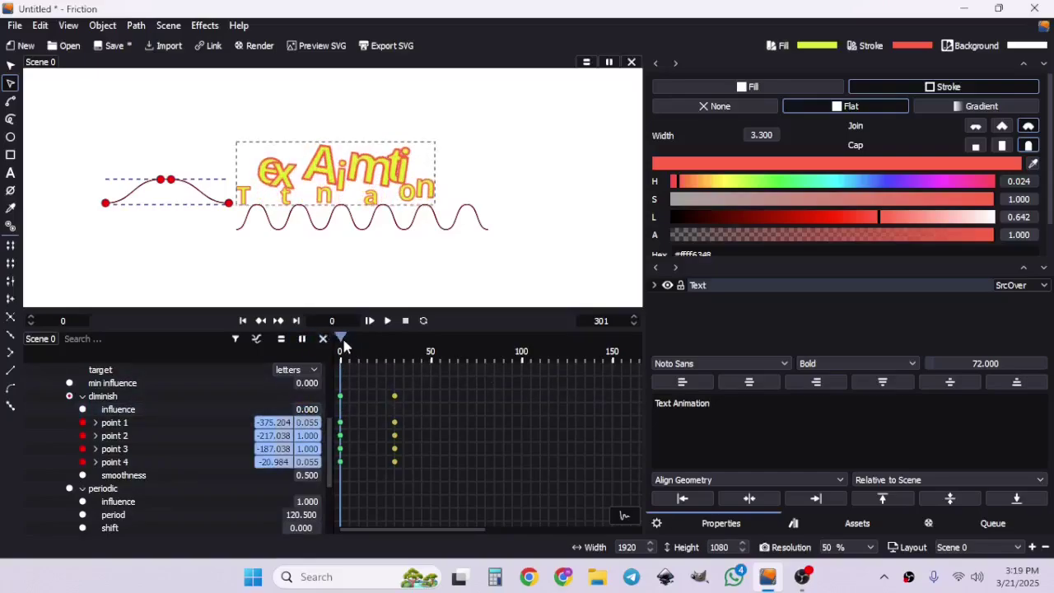
drag(341, 337, 340, 371)
Step: Set the periodic shift to about 297.5 and return the periodic influence to 0
scroll(236, 528, down, 1)
scroll(237, 528, down, 1)
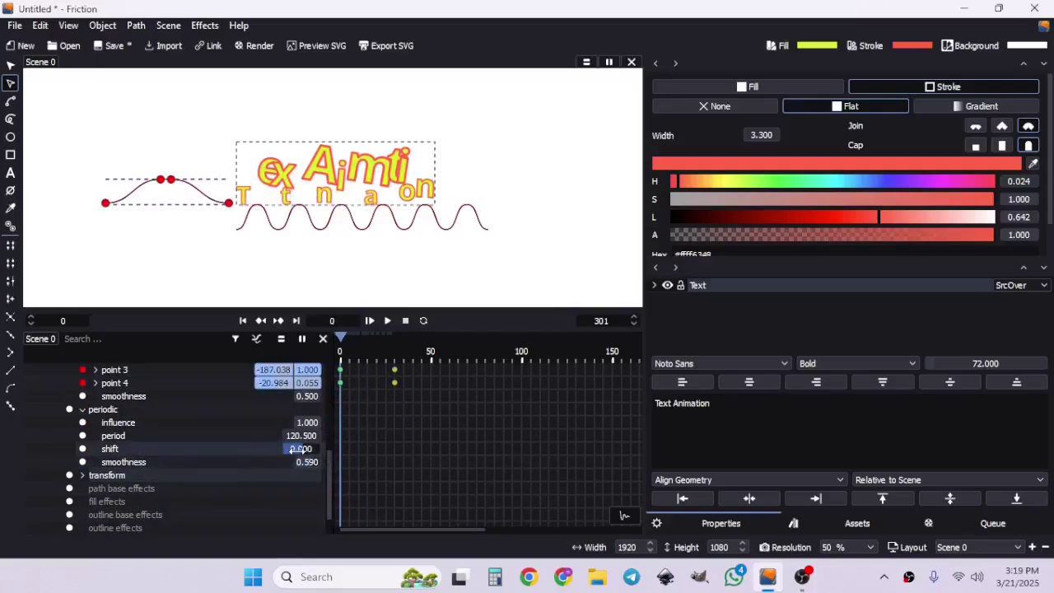
drag(299, 449, 295, 449)
mouse_move(362, 449)
mouse_down()
mouse_move(428, 449)
mouse_move(352, 449)
mouse_move(379, 449)
mouse_up()
drag(307, 423, 271, 422)
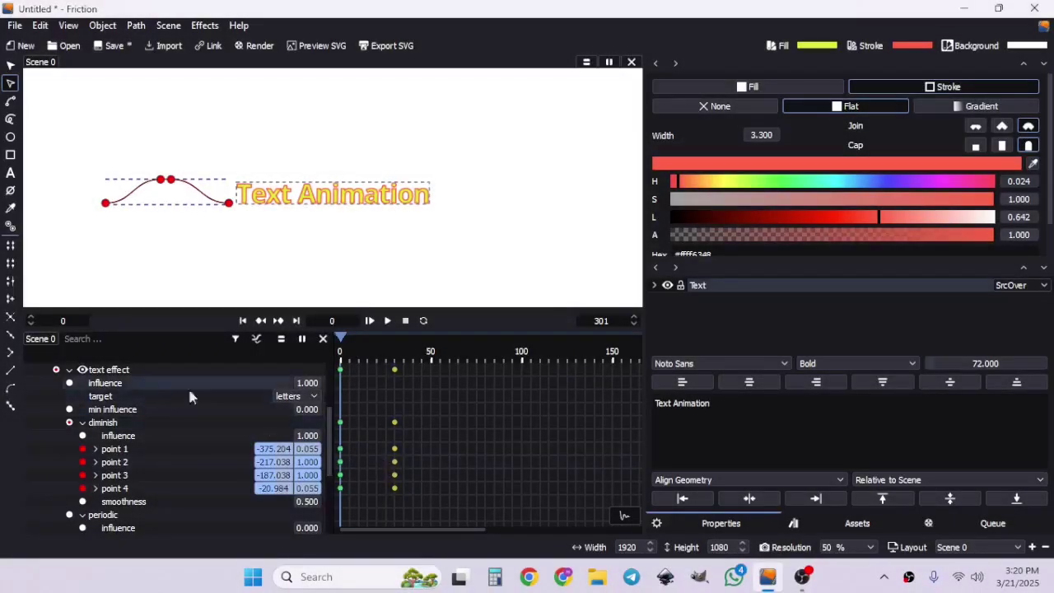
Step: Try words as the text effect's target and scrub the opening frames
click(301, 398)
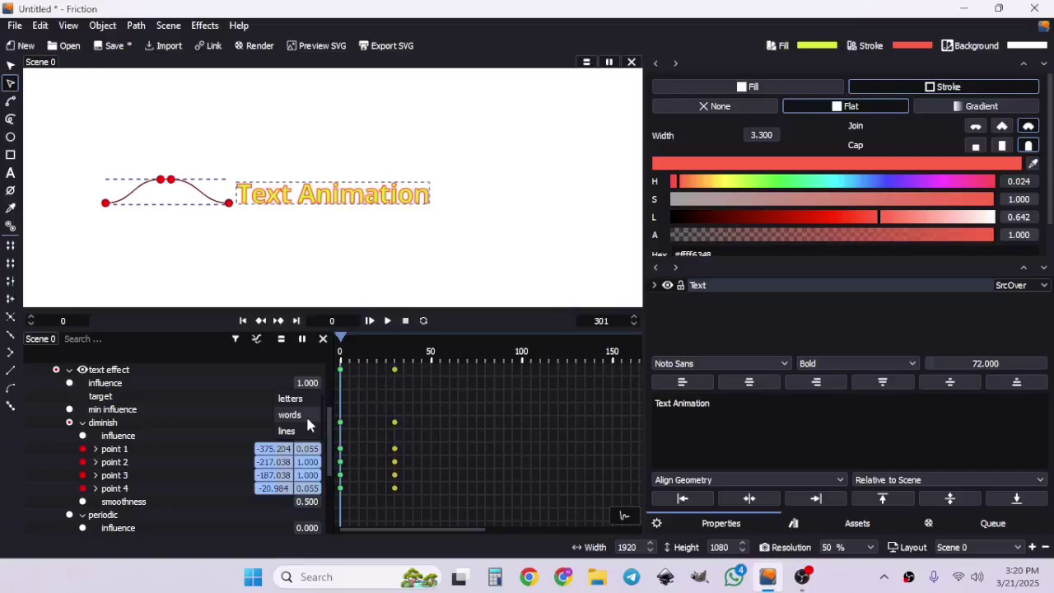
click(303, 414)
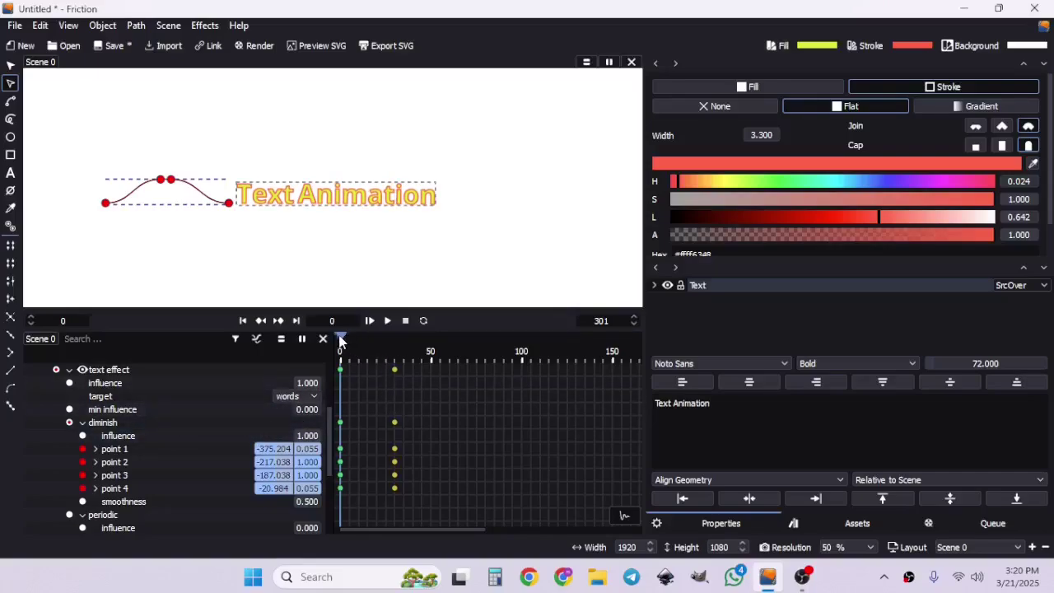
mouse_move(341, 340)
mouse_down()
mouse_move(381, 345)
mouse_move(340, 356)
mouse_up()
Step: Try lines as the text effect's target over the opening frames, and restore the target to letters
click(304, 396)
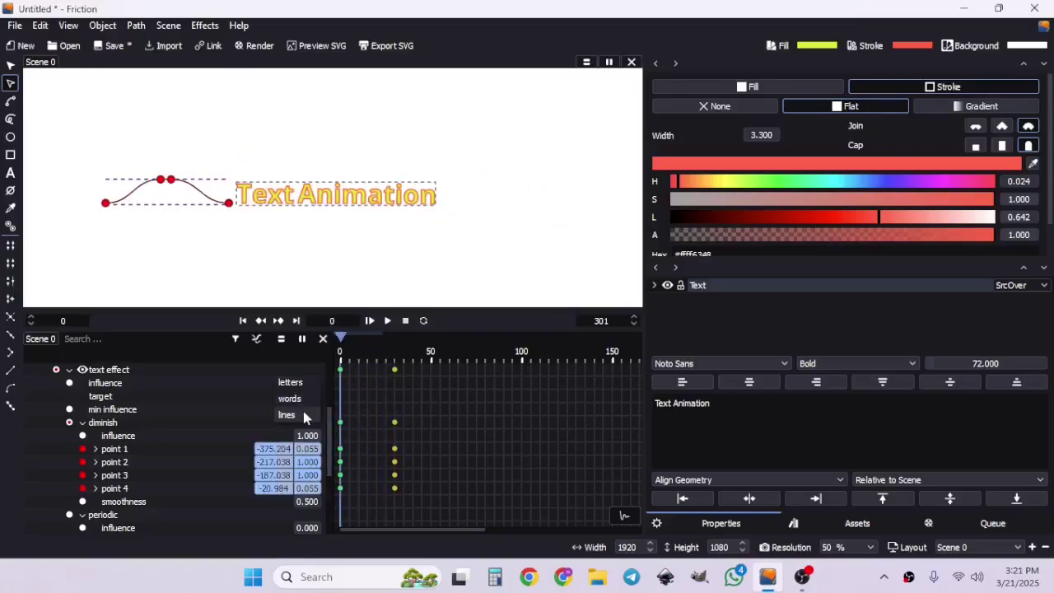
click(290, 415)
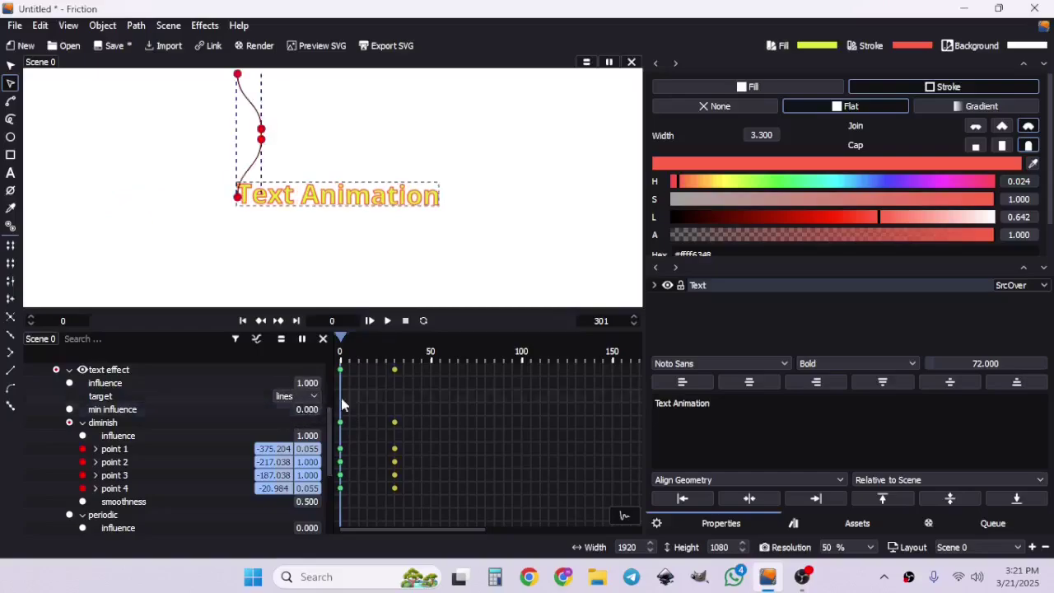
mouse_move(341, 340)
mouse_down()
mouse_move(368, 351)
mouse_move(386, 339)
mouse_move(346, 342)
mouse_move(340, 354)
mouse_move(350, 356)
mouse_up()
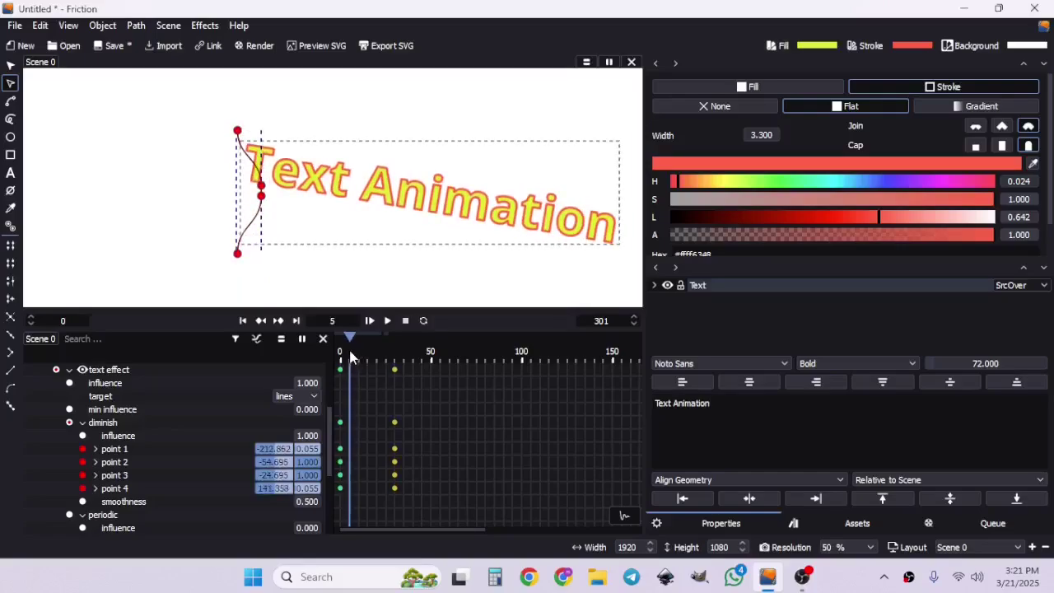
mouse_move(350, 354)
mouse_down()
mouse_move(360, 356)
mouse_move(343, 365)
mouse_up()
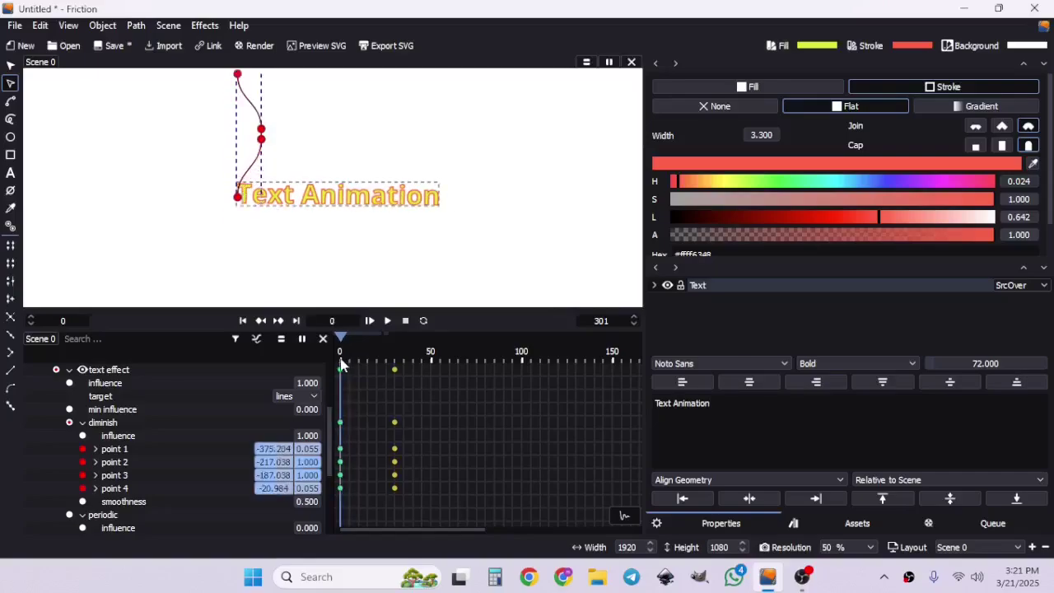
click(301, 396)
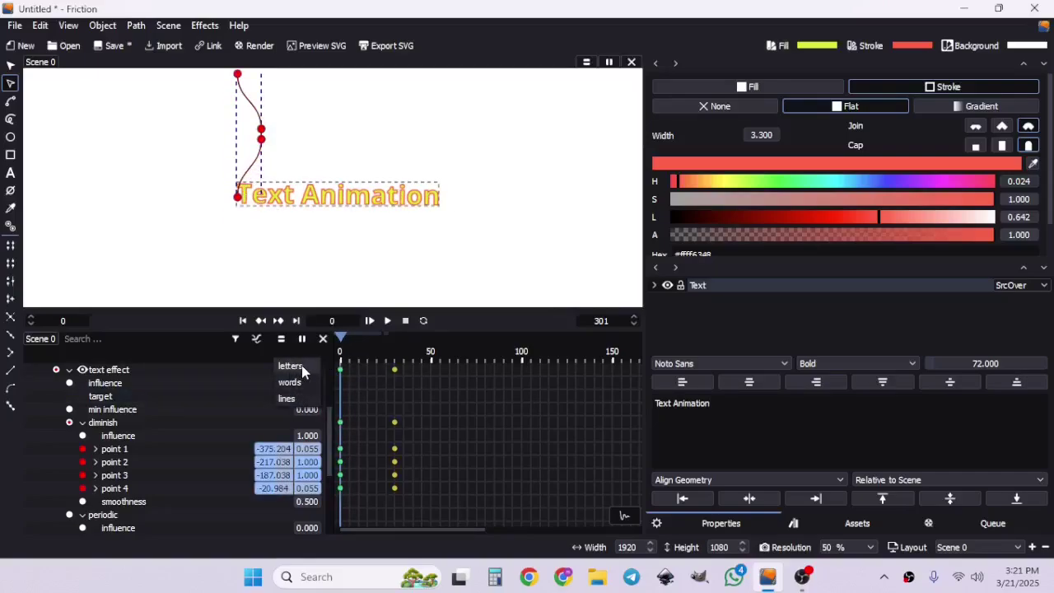
click(302, 365)
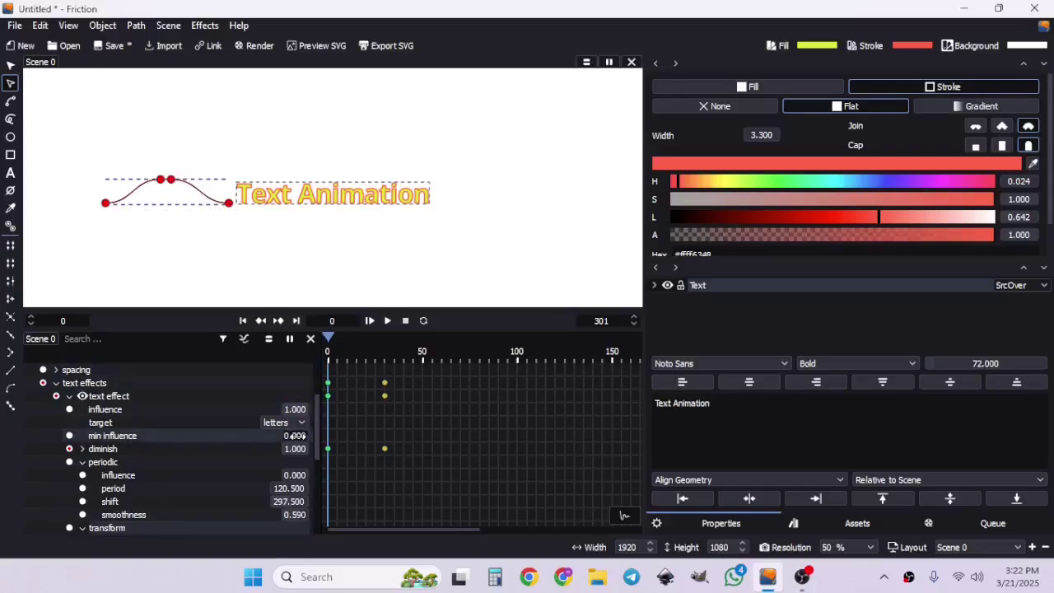
Step: Try raising the text effect's min influence to about 0.41 and reset it to 0
drag(294, 436, 311, 436)
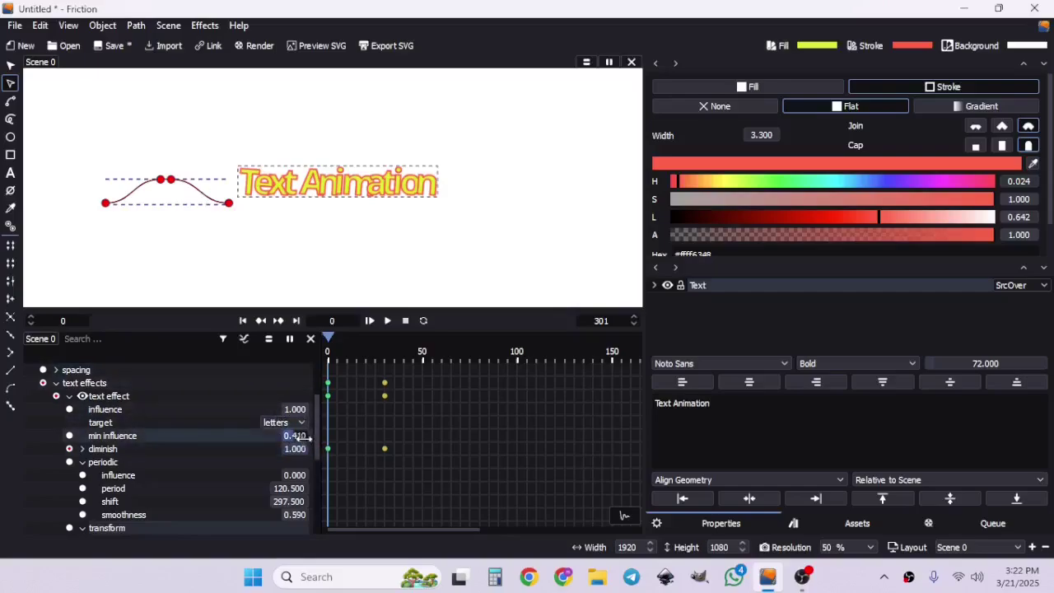
drag(301, 437, 268, 436)
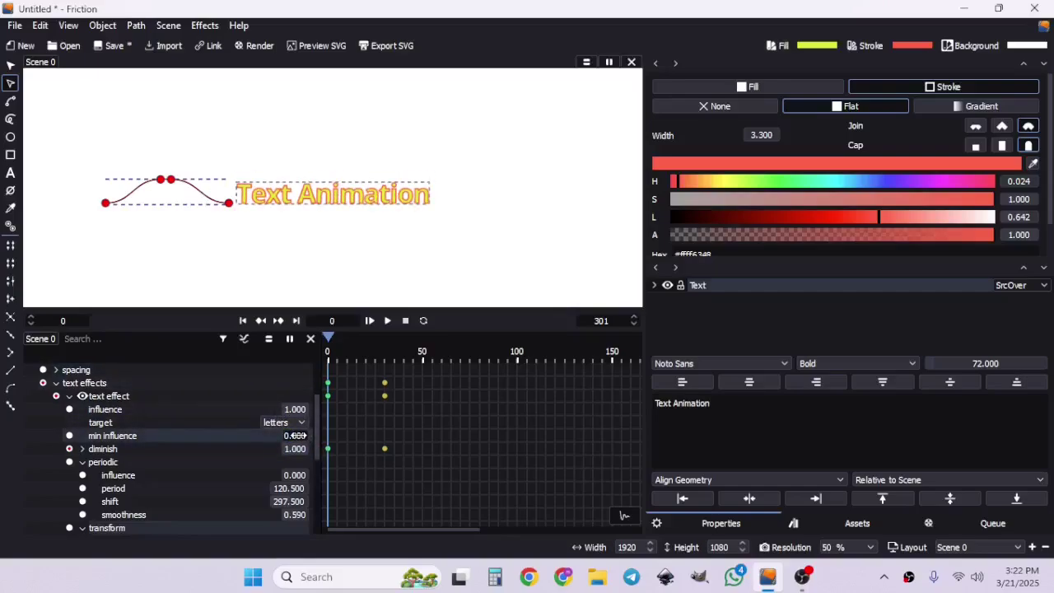
Step: Add a Colorize effect to the text effect's raster effects
scroll(157, 486, down, 1)
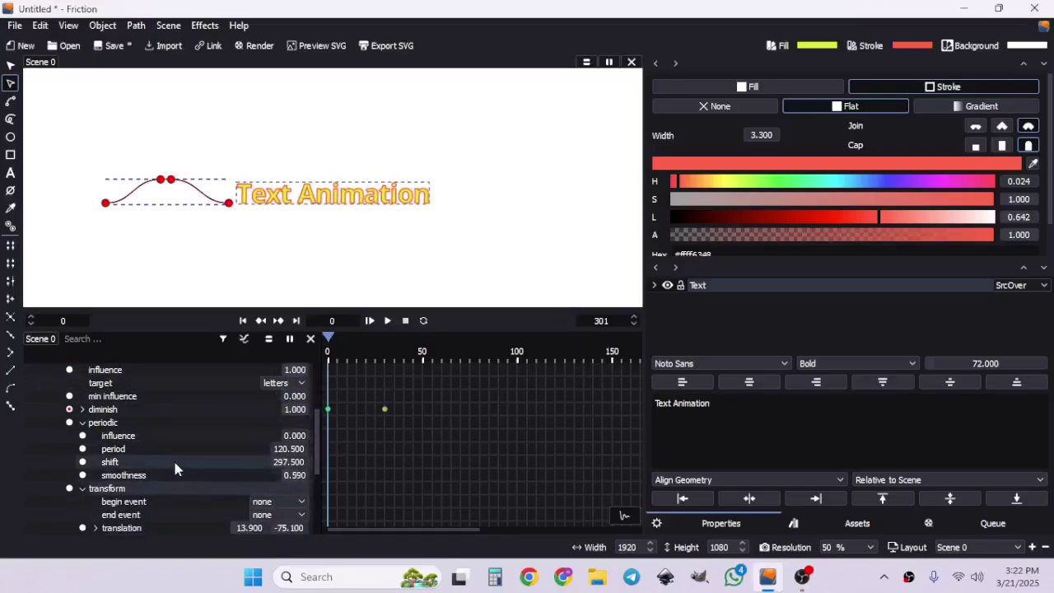
scroll(178, 475, down, 2)
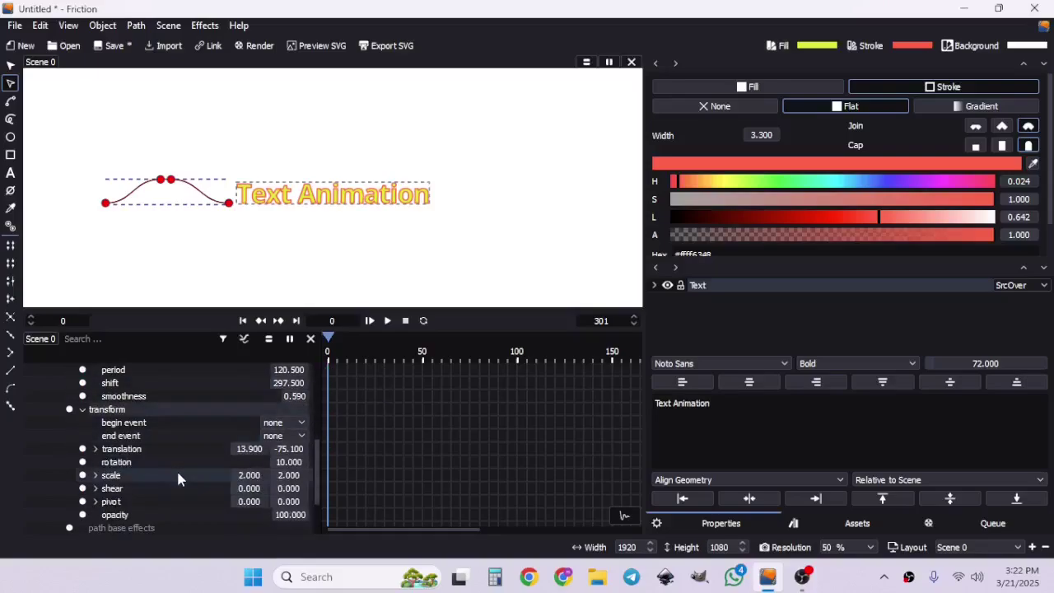
scroll(171, 465, down, 2)
right_click(114, 513)
mouse_move(153, 388)
mouse_move(229, 437)
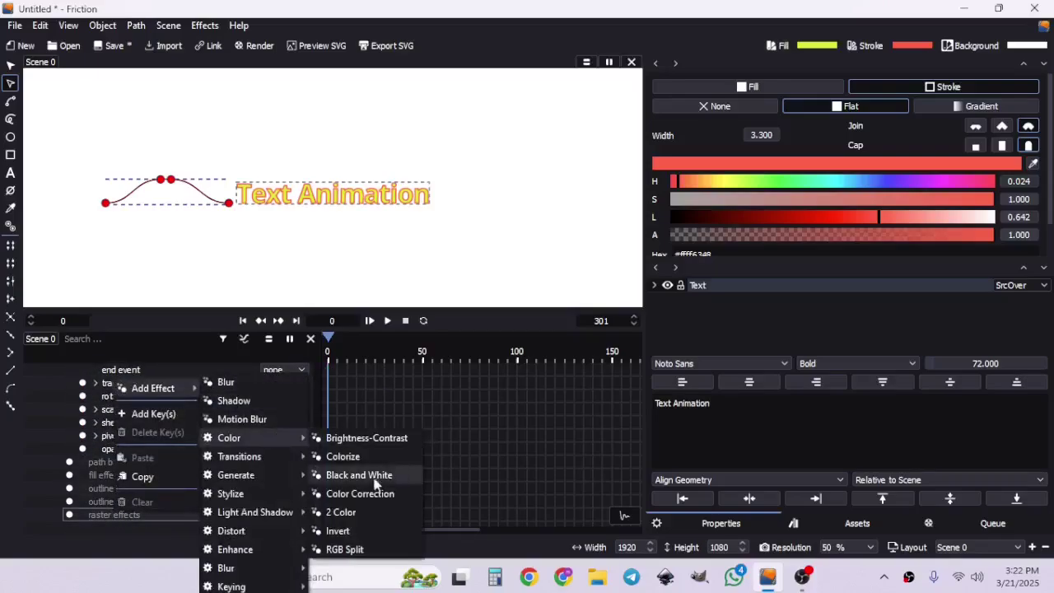
click(342, 457)
Step: Preview frame 11 and set the colorize effect's hue to about 266.3 and saturation to 1
drag(328, 355, 349, 368)
drag(288, 488, 303, 488)
drag(289, 502, 306, 502)
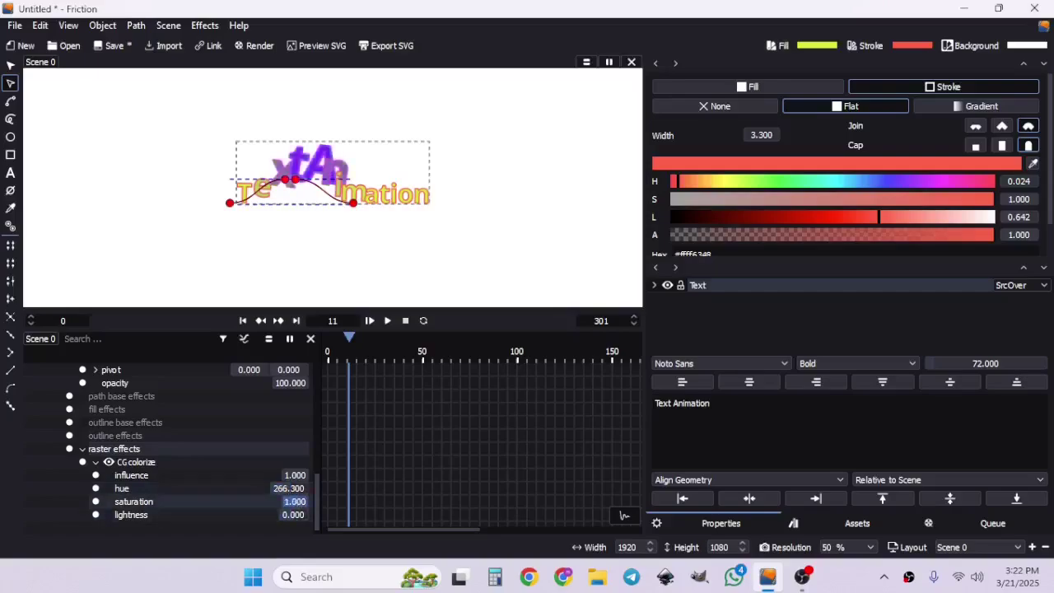
Step: Play the animation from frame 0 to review the colorized letters
click(327, 351)
key(space)
key(Escape)
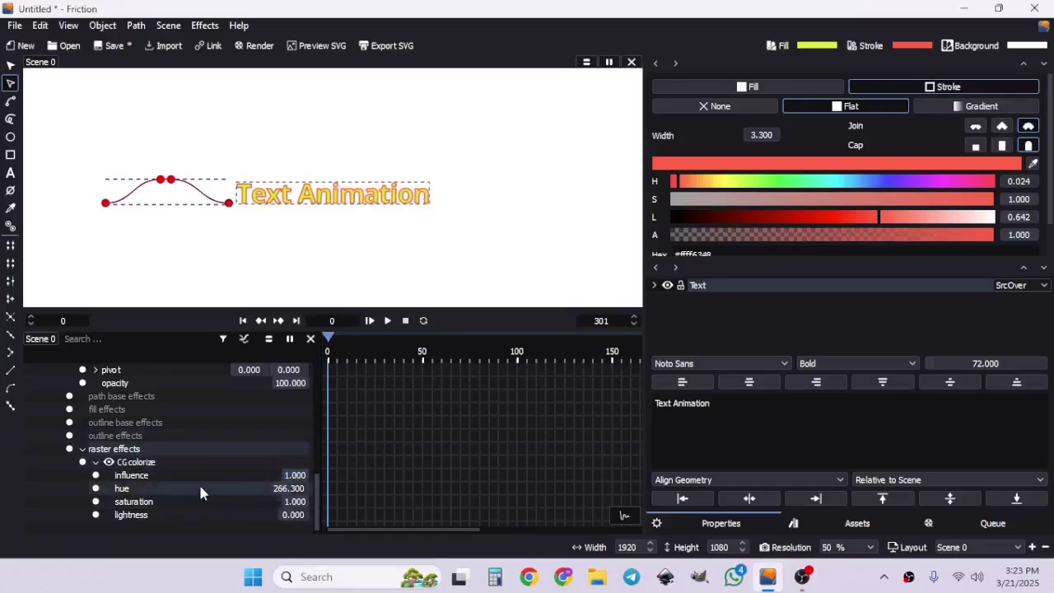
click(295, 488)
click(297, 502)
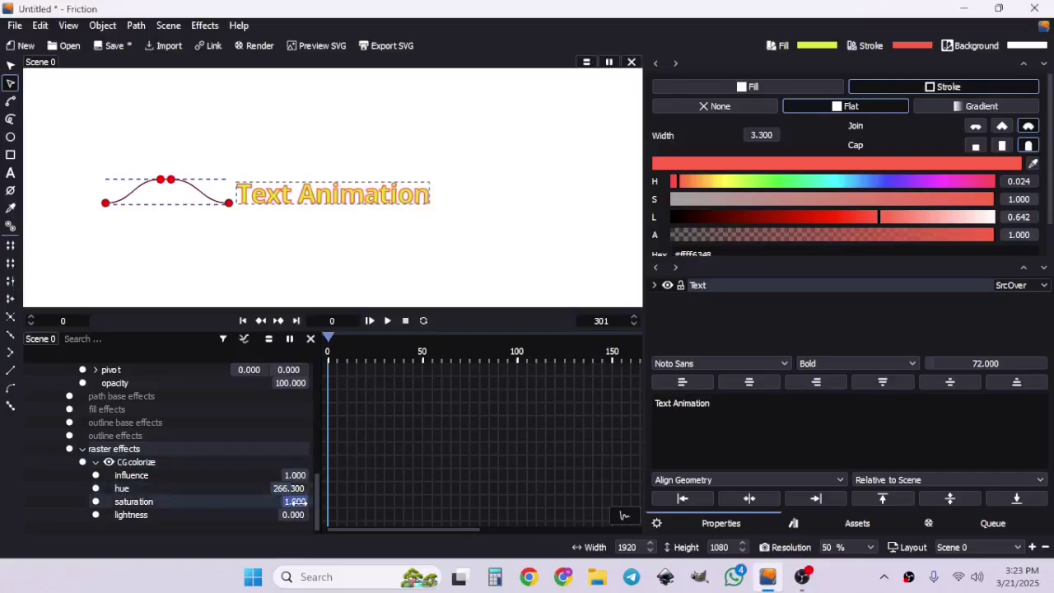
key(Return)
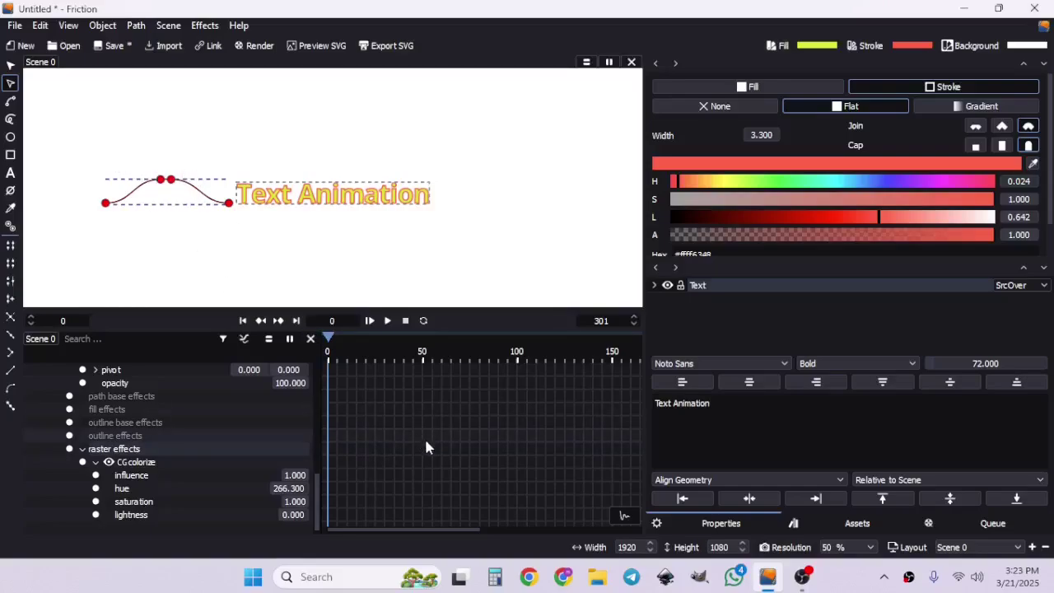
key(space)
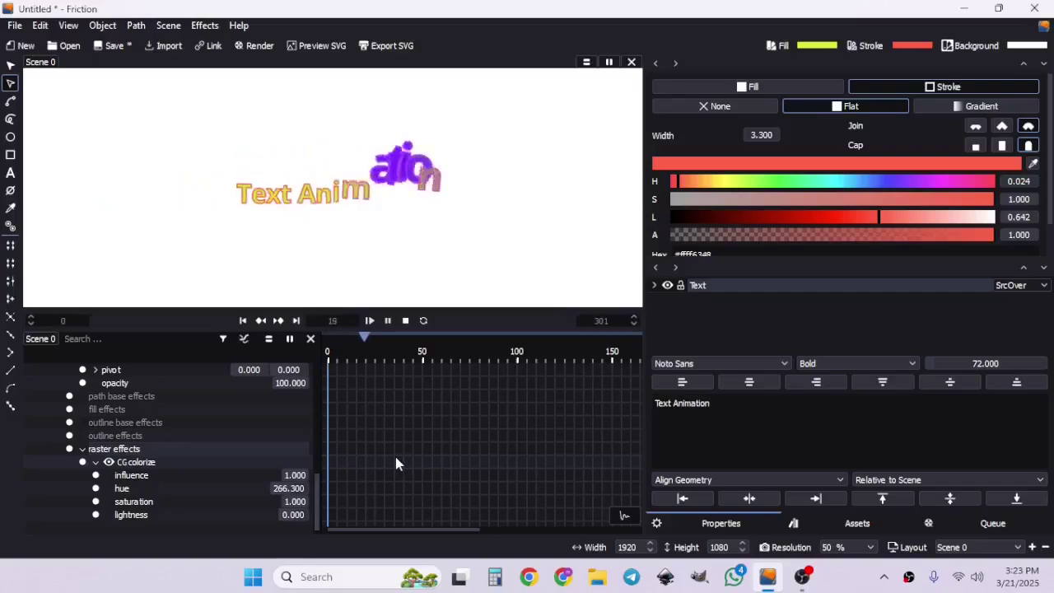
key(space)
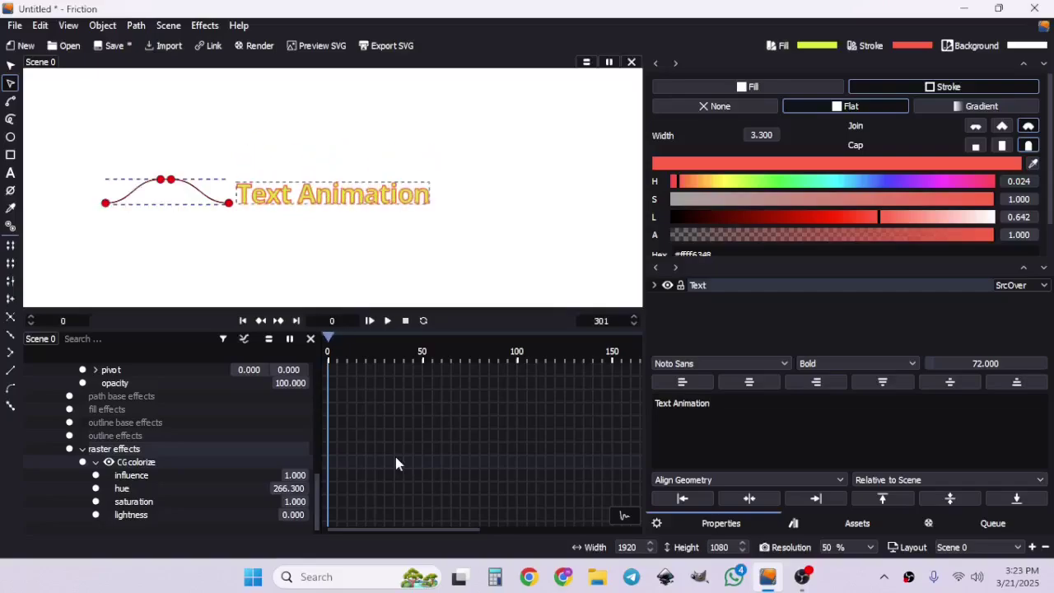